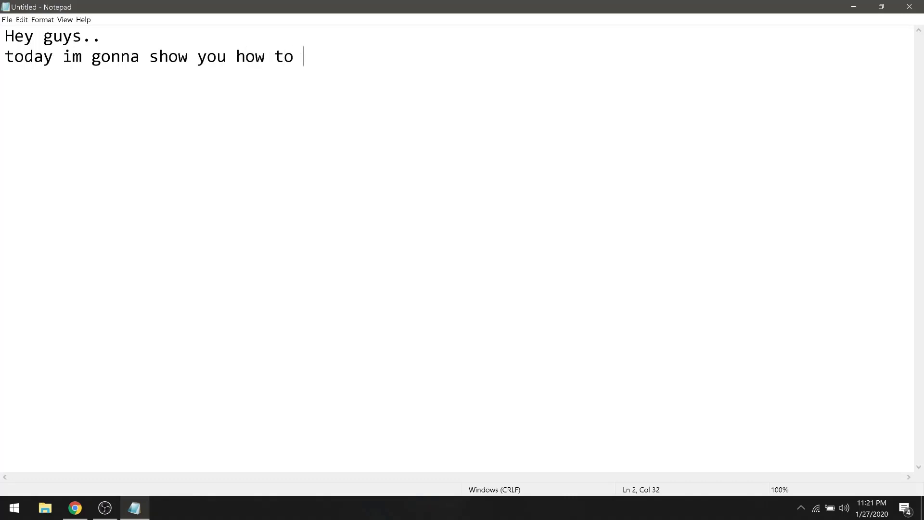
- Complete the introduction line with "use your windows 10 laptop as a bluetooth speaker to your android phone..."
{"action": "type", "text": "ur windows 10 "}
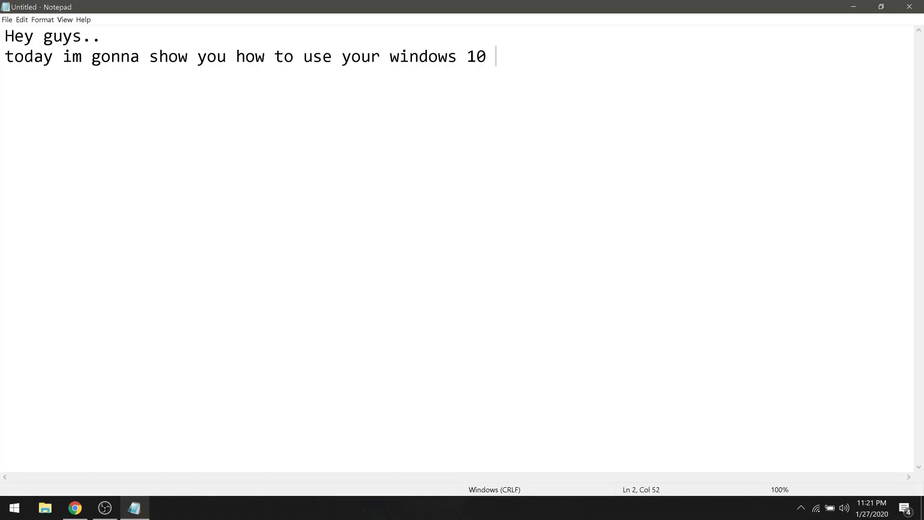
{"action": "type", "text": "laptop as a "}
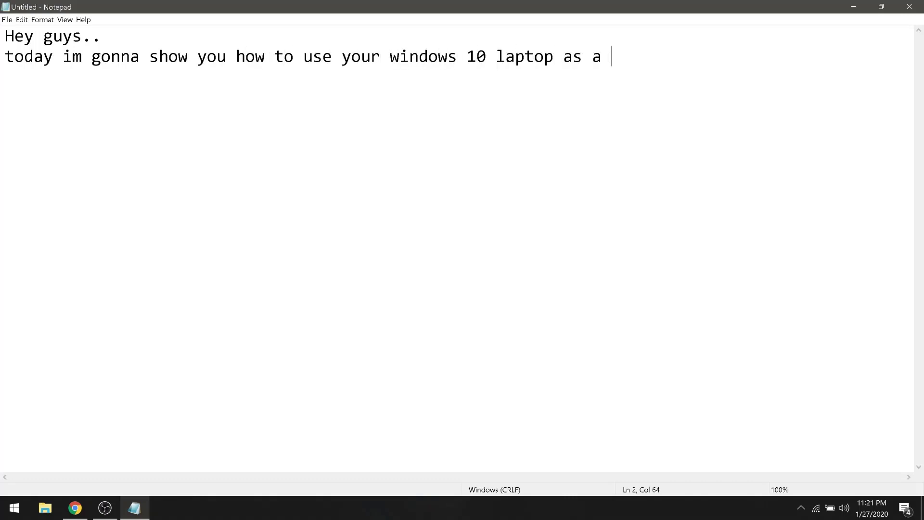
{"action": "type", "text": "bluetooth speaker"}
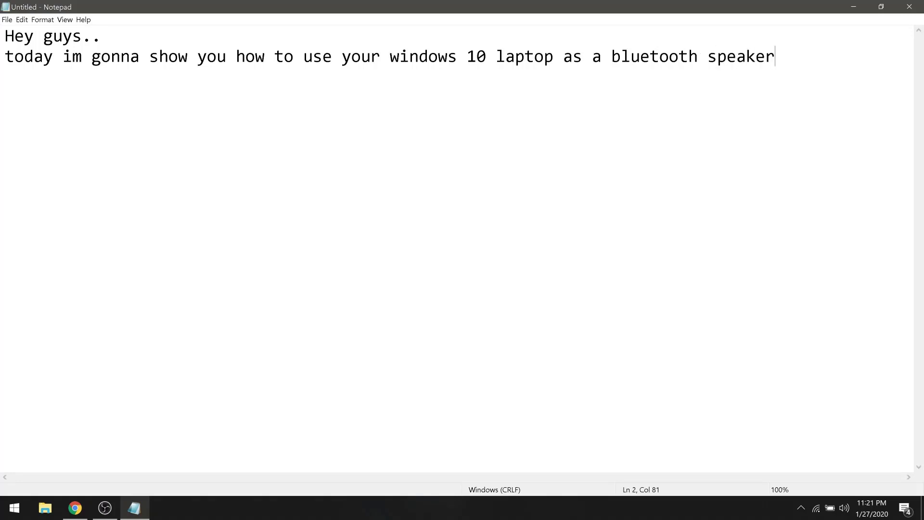
{"action": "type", "text": " to your android "}
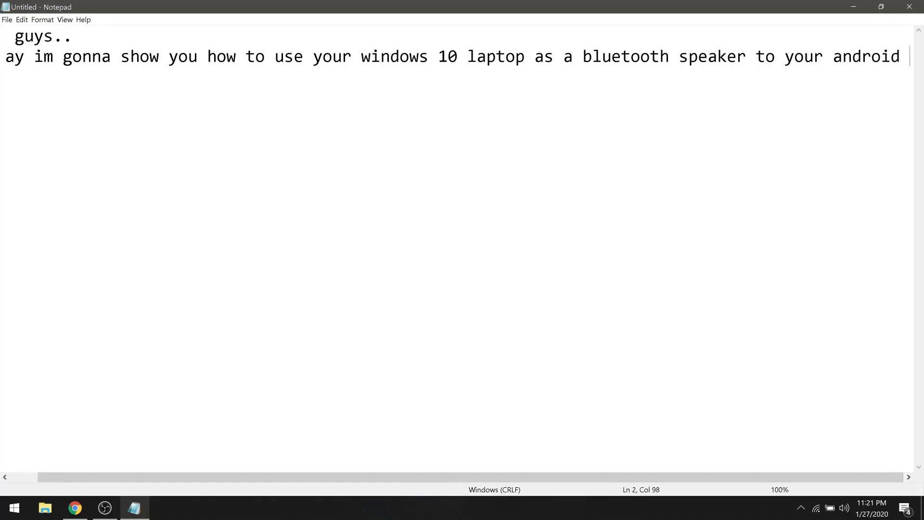
{"action": "type", "text": "phone..."}
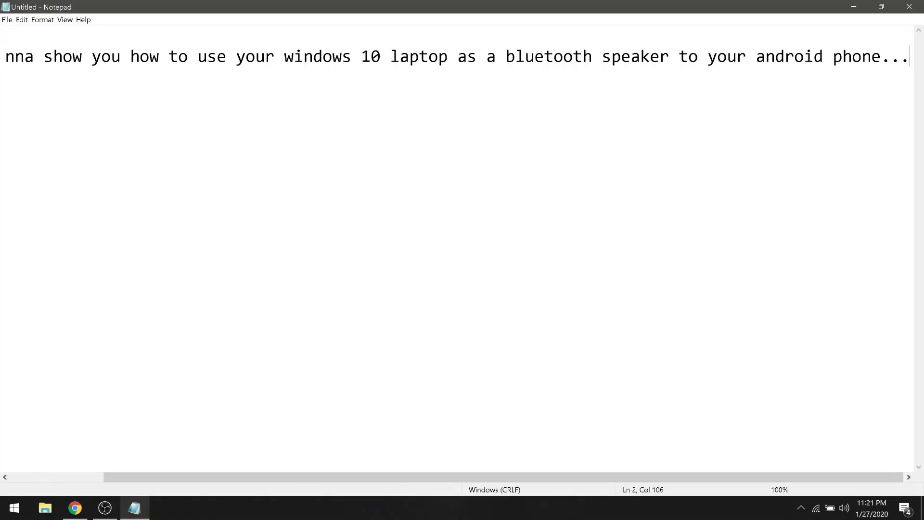
- After a blank line, add "i tried this method with Qualcomm bluetooth adapter..and it worked for me.." and begin the following line with "if you"
{"action": "key", "text": "Return"}
{"action": "type", "text": "i tru"}
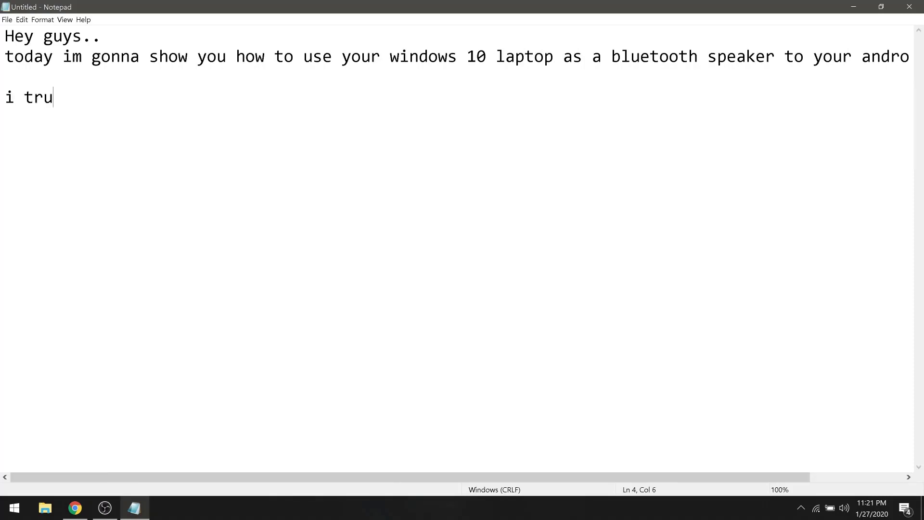
{"action": "key", "text": "BackSpace"}
{"action": "type", "text": "ied this method"}
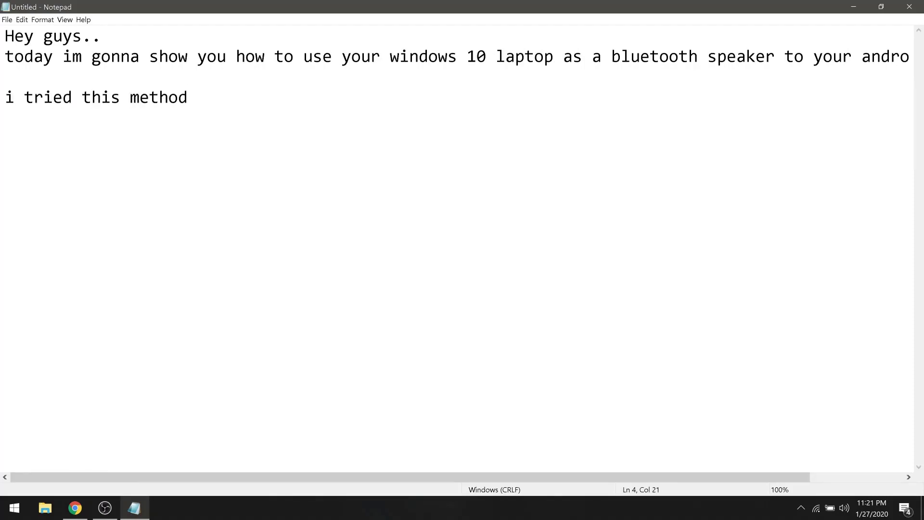
{"action": "type", "text": " with Qualcomm"}
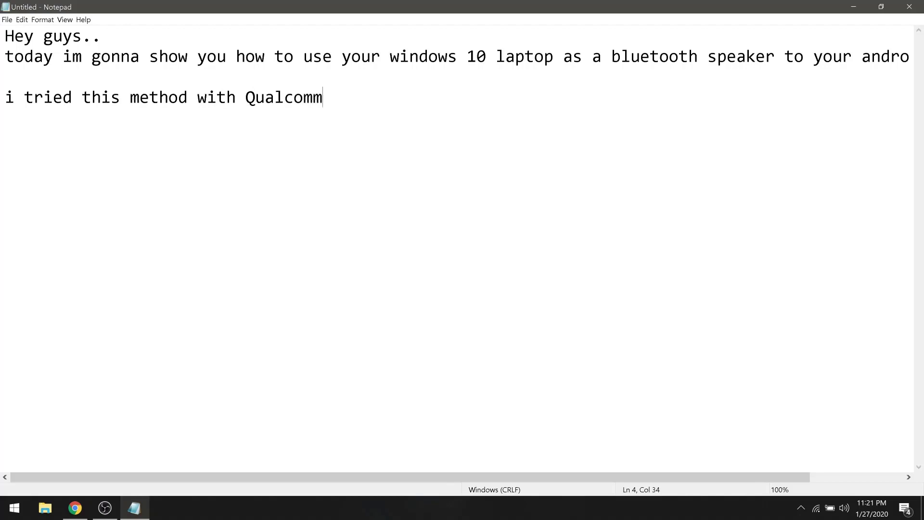
{"action": "type", "text": " bluetooth adapter"}
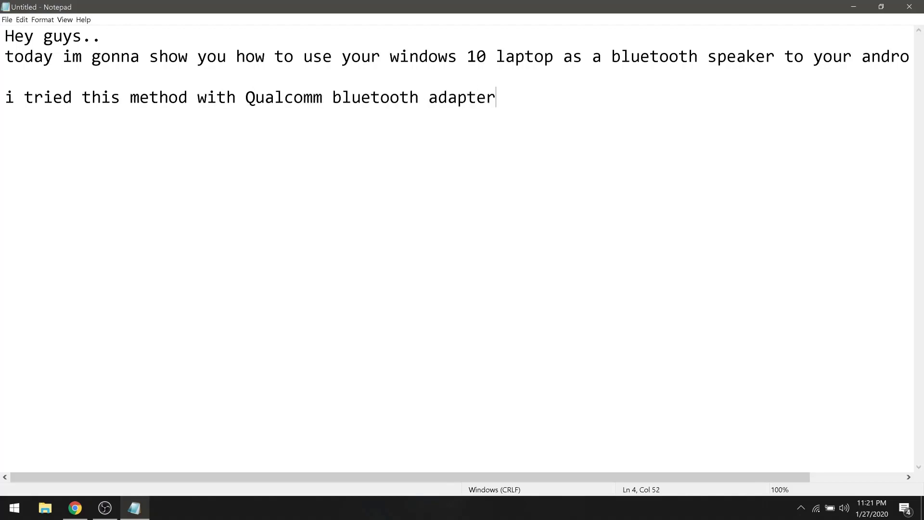
{"action": "type", "text": "..and it worke"}
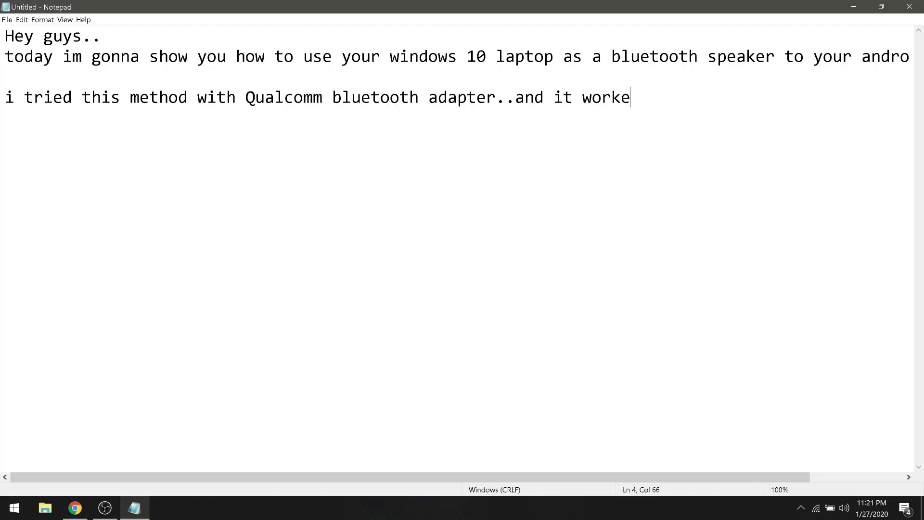
{"action": "type", "text": "d for me.. if you"}
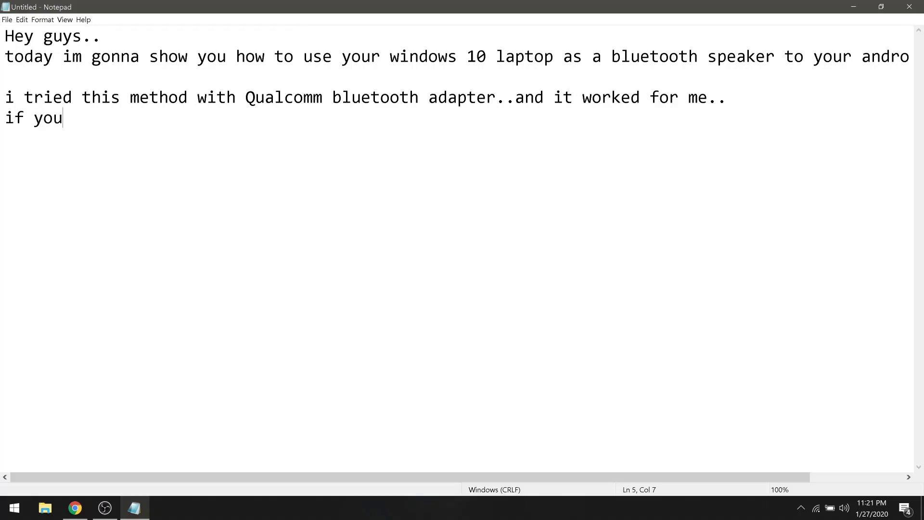
- Complete the line started with "if you" by adding "have a different adapter than this.. just find the driver according to your adapter model"
{"action": "type", "text": " have a diff"}
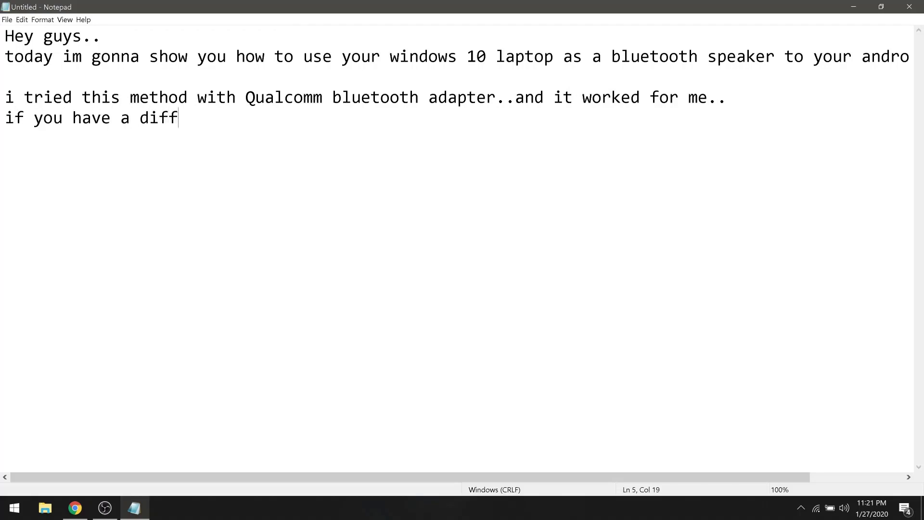
{"action": "type", "text": "erent adapter than t"}
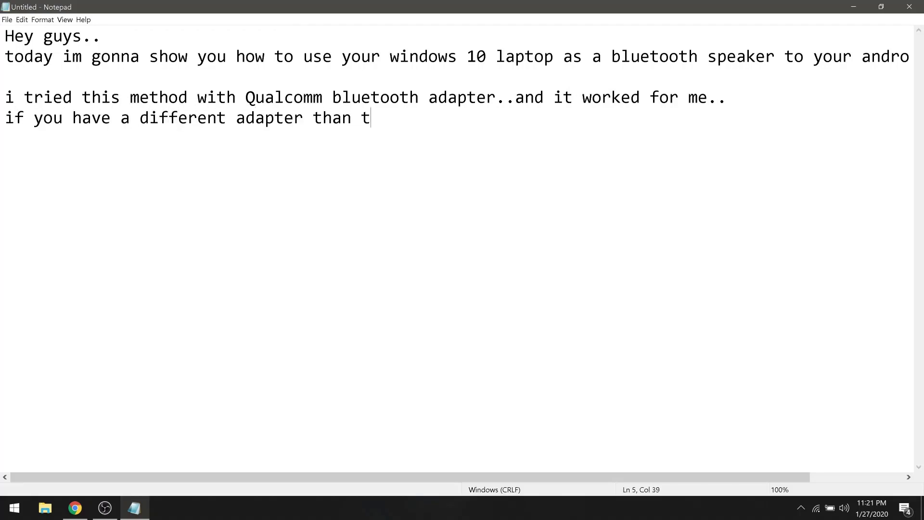
{"action": "type", "text": "his.. just find t"}
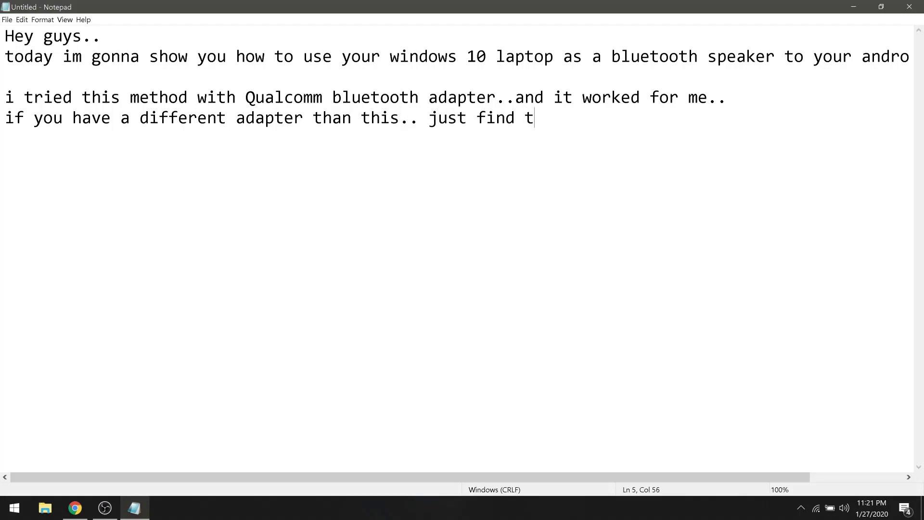
{"action": "type", "text": "he driver according to you8r"}
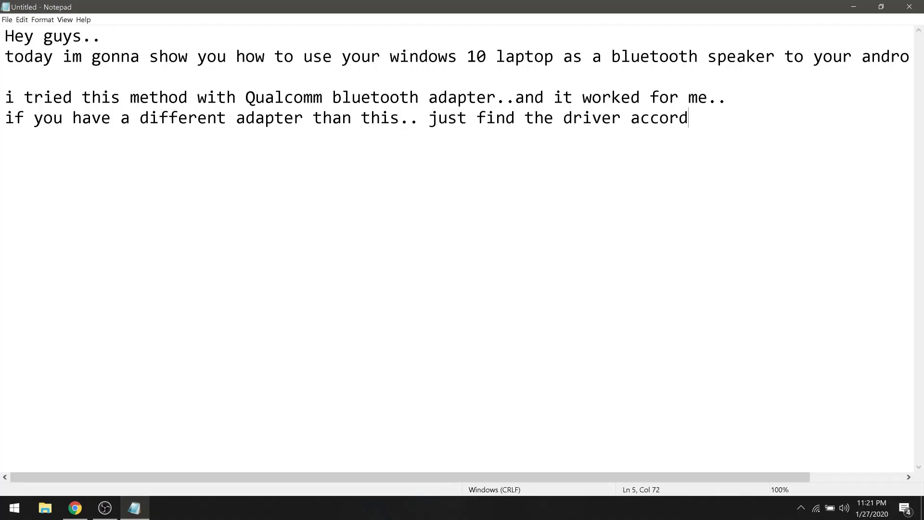
{"action": "key", "text": "BackSpace"}
{"action": "key", "text": "BackSpace"}
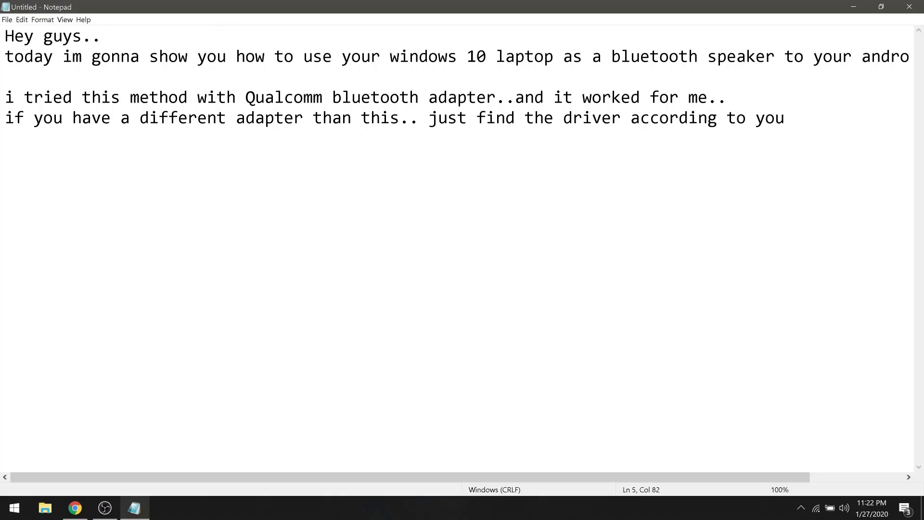
{"action": "type", "text": "r adapter "}
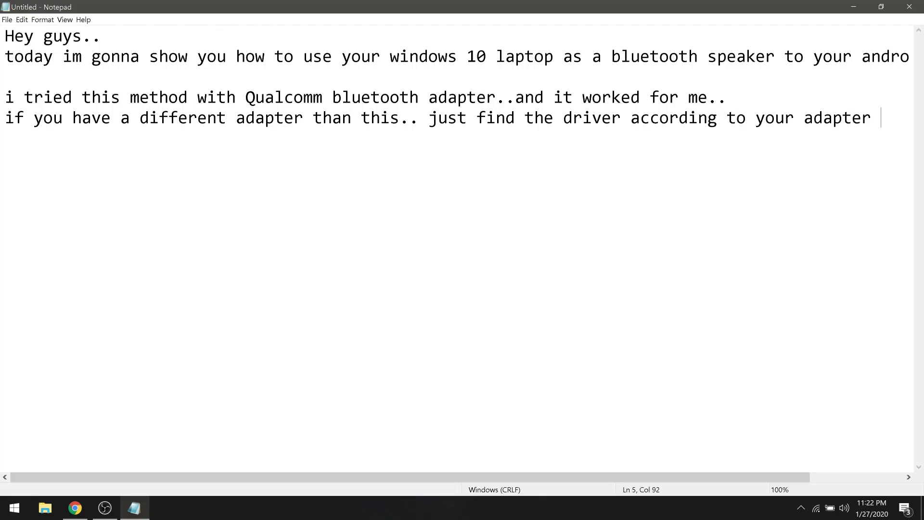
{"action": "type", "text": "model"}
{"action": "key", "text": "ctrl+a"}
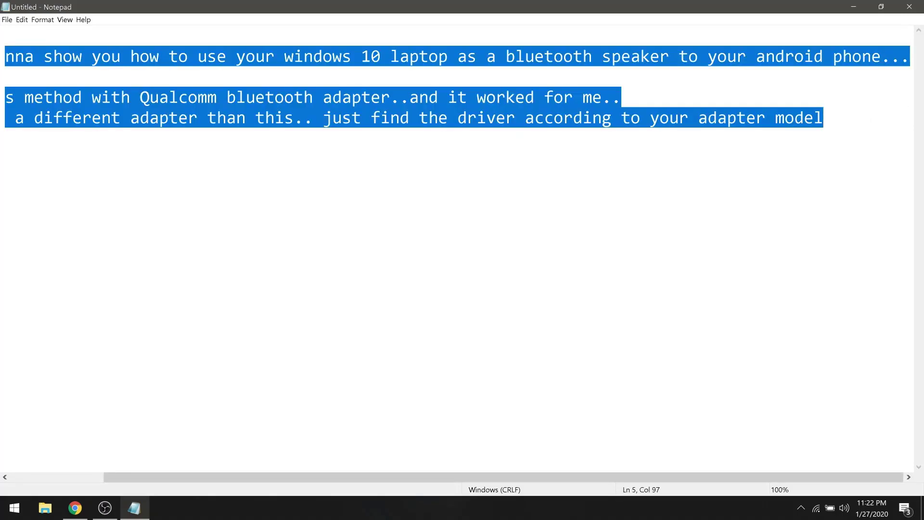
{"action": "key", "text": "Right"}
- Leave two blank lines and add the line "and make sure your bluetooth adapter support A2DP sink"
{"action": "key", "text": "Return"}
{"action": "type", "text": "a"}
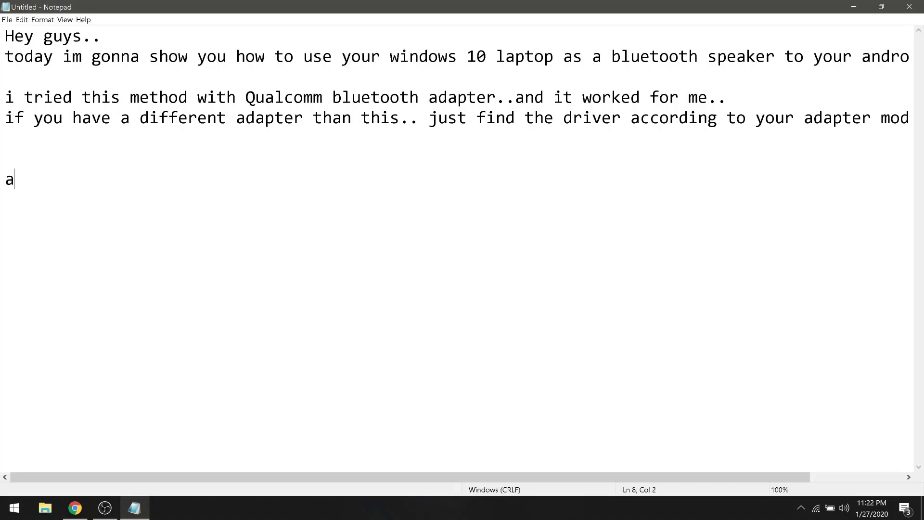
{"action": "type", "text": "nd make sure you"}
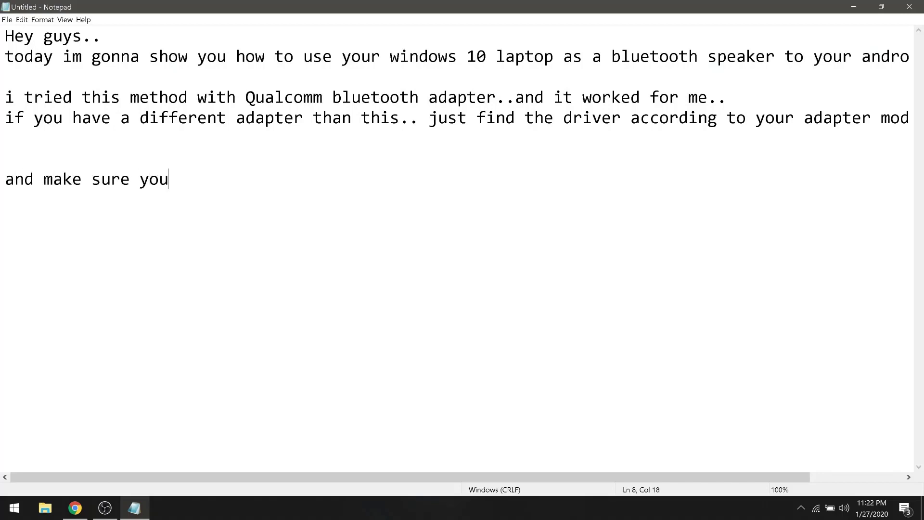
{"action": "type", "text": "r bluetooth ada"}
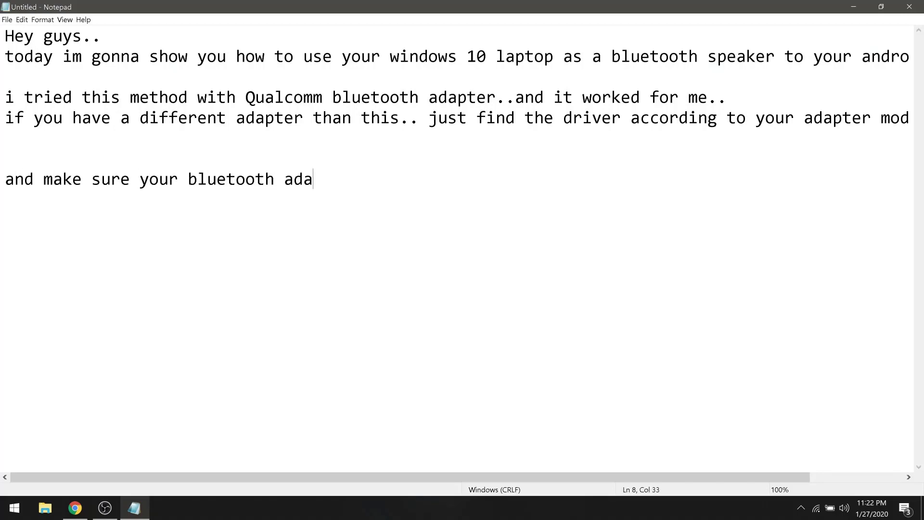
{"action": "type", "text": "pter support A2"}
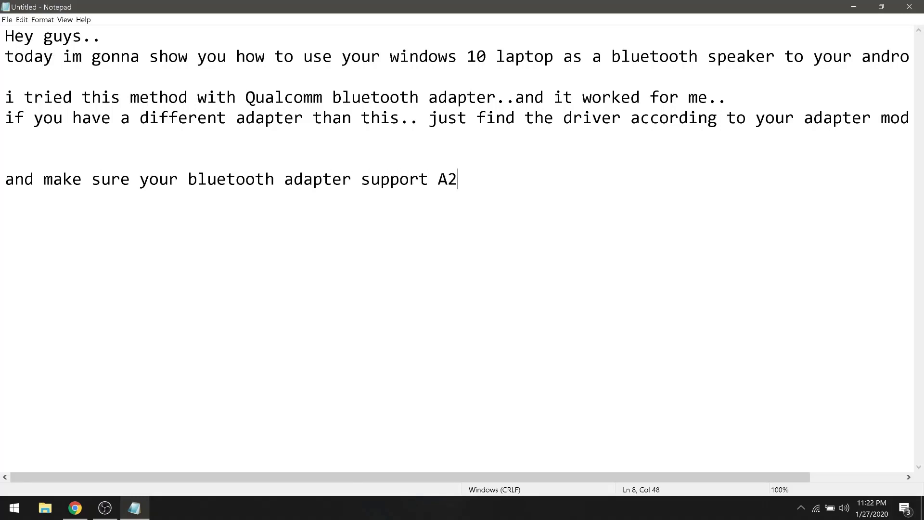
{"action": "type", "text": "DP sink"}
- Below several blank lines, add "now follow mee...if you have Qualcomm adapter just download the driver given in the description with link"
{"action": "key", "text": "Return"}
{"action": "key", "text": "Return"}
{"action": "type", "text": "now "}
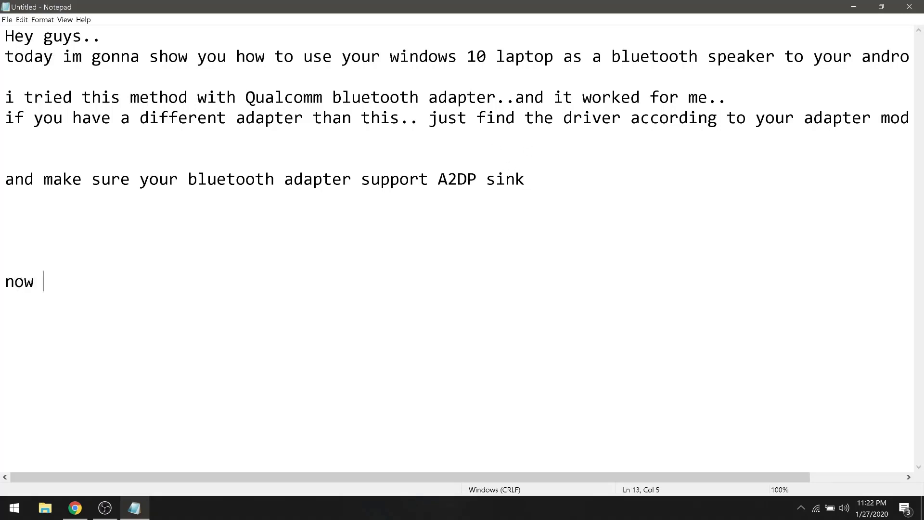
{"action": "type", "text": "follow mee...i"}
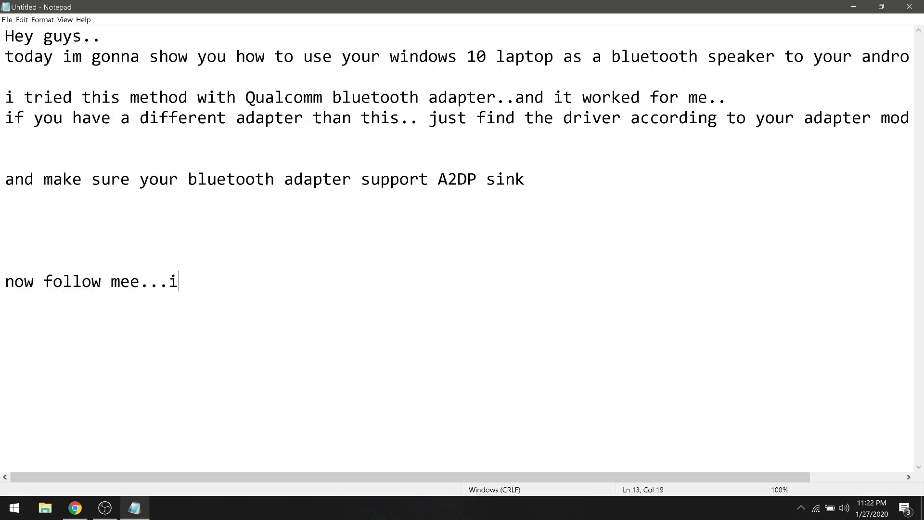
{"action": "type", "text": "f you have Qual"}
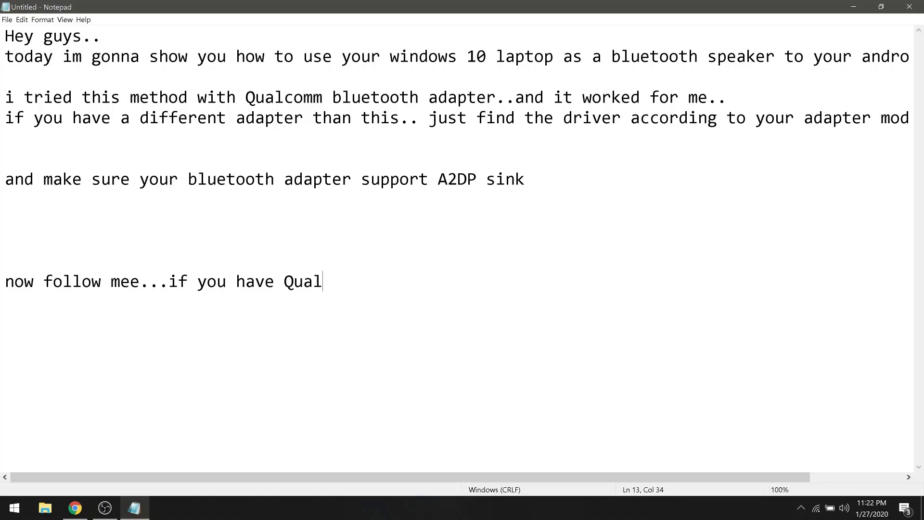
{"action": "type", "text": "comm adapter just "}
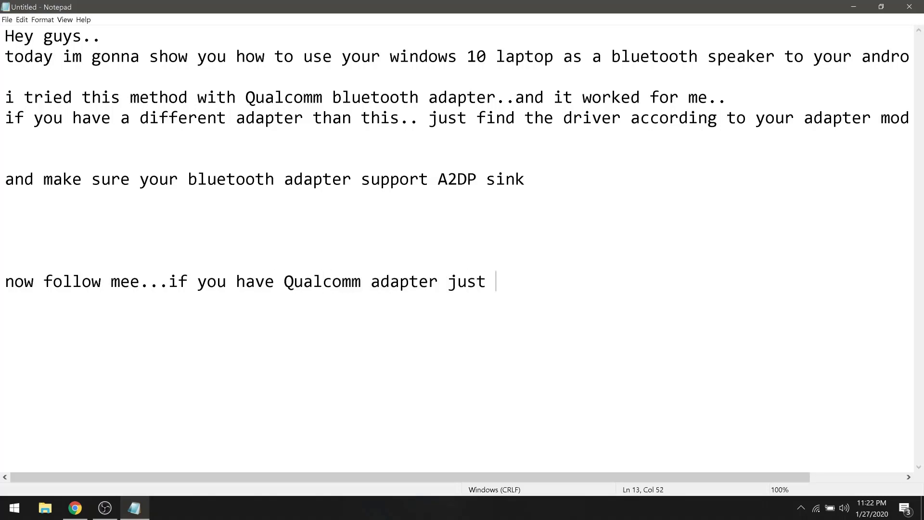
{"action": "type", "text": "download the driver g"}
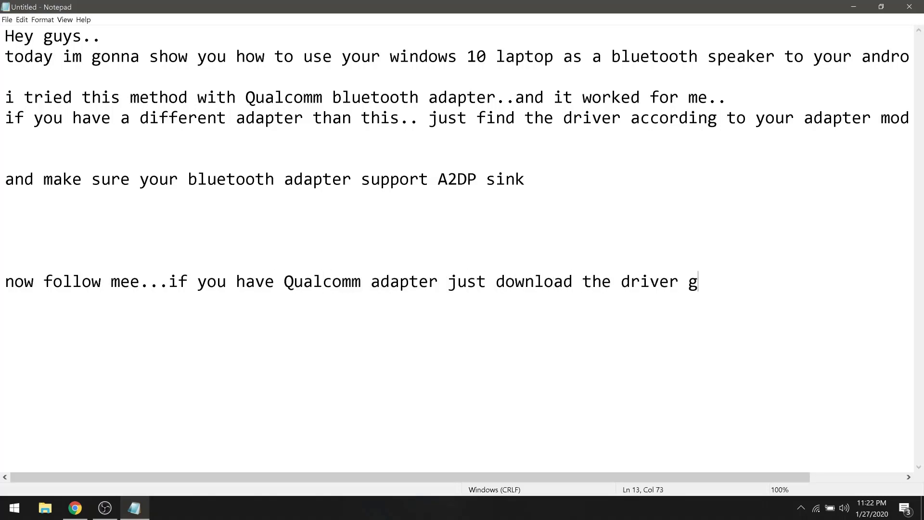
{"action": "type", "text": "iven in the "}
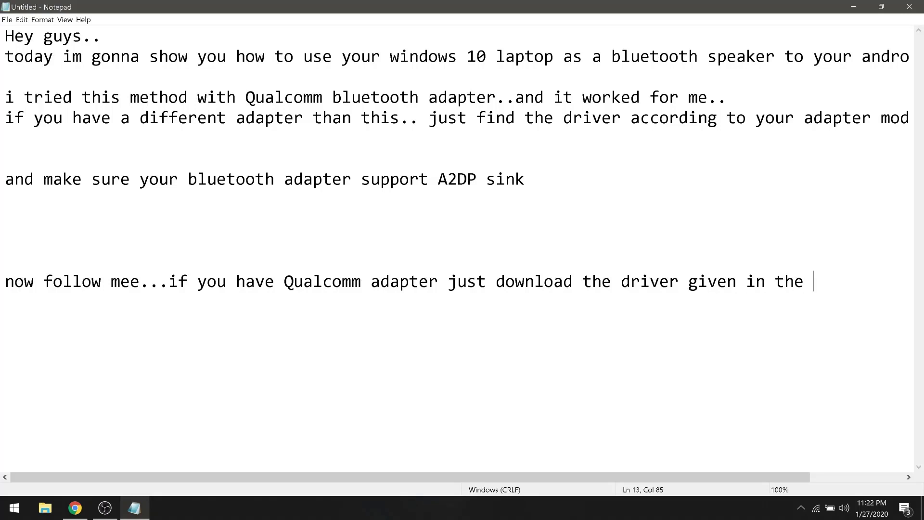
{"action": "type", "text": "description with "}
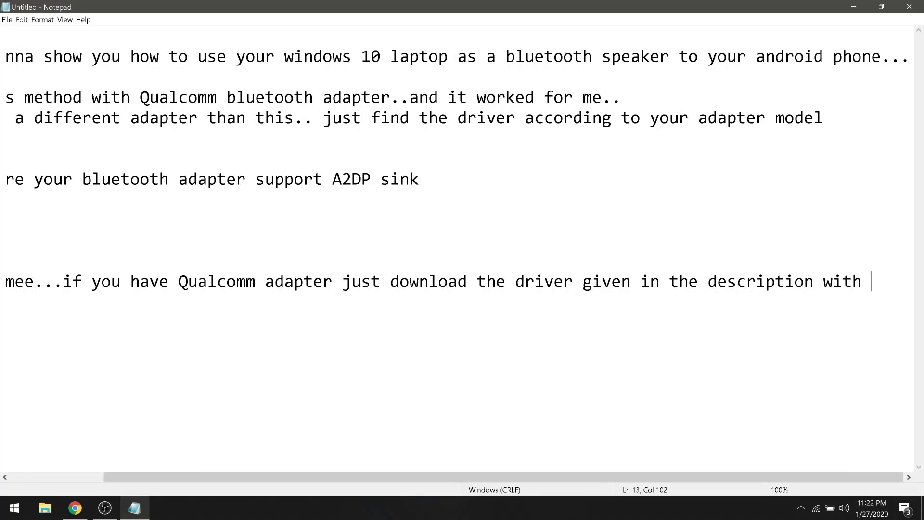
{"action": "type", "text": "link"}
- Clear all the text from the note
{"action": "key", "text": "ctrl+a"}
{"action": "key", "text": "BackSpace"}
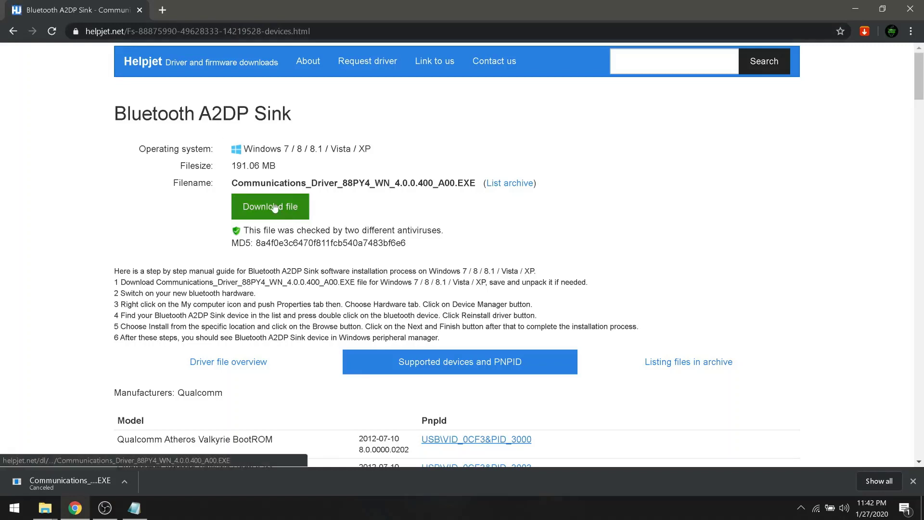
- Start downloading the Bluetooth A2DP Sink driver Communications_Driver_88PY4_WN_4.0.0.400_A00.EXE from the Helpjet page, and cancel that download
{"action": "left_click", "coordinate": [274, 207]}
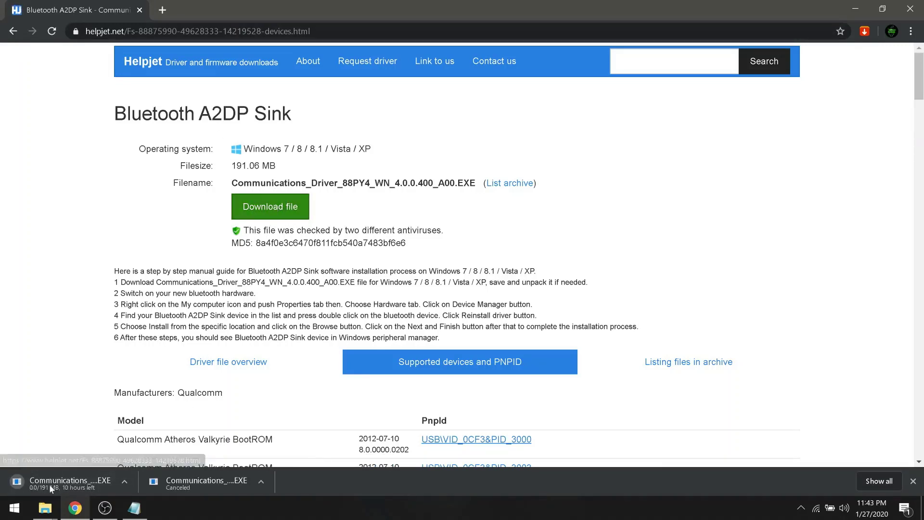
{"action": "left_click", "coordinate": [124, 481]}
{"action": "left_click", "coordinate": [140, 463]}
- Switch to Notepad and write "i have already downloaded it.....now follow me" in the empty note
{"action": "left_click", "coordinate": [134, 508]}
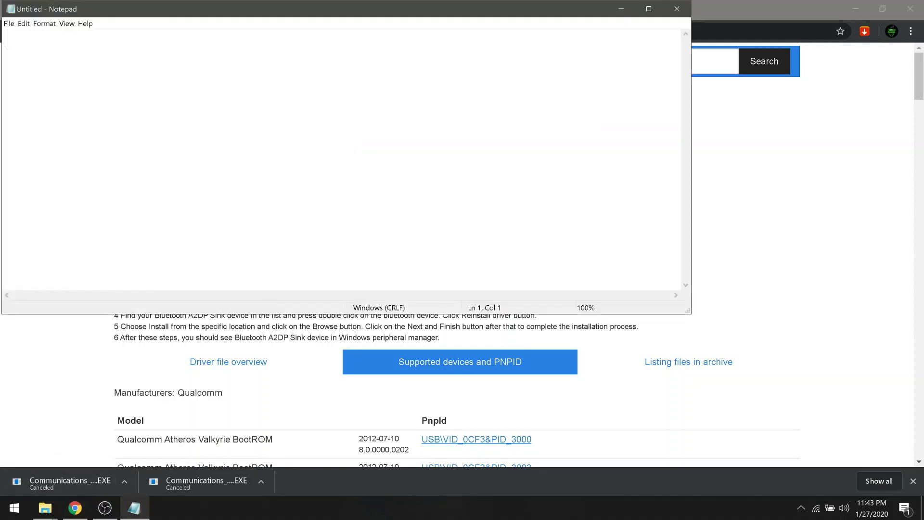
{"action": "type", "text": "i have alr"}
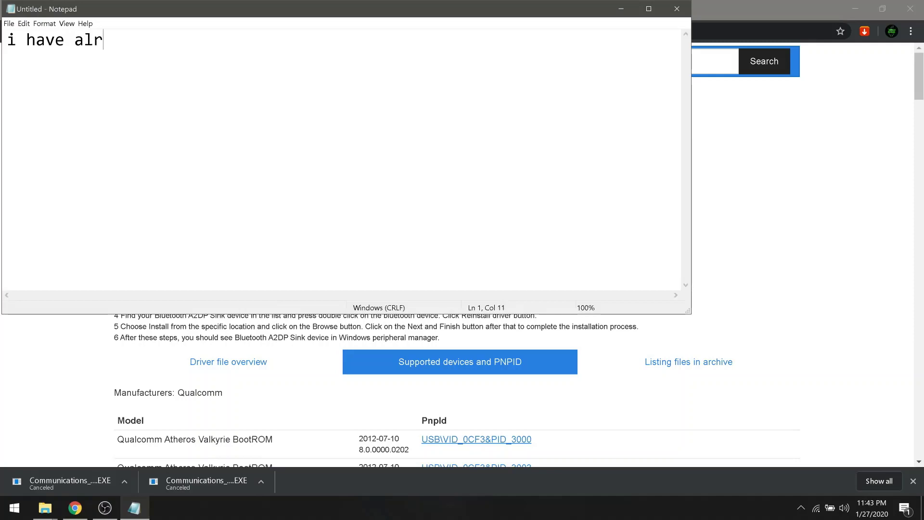
{"action": "type", "text": "eady downloaded itn"}
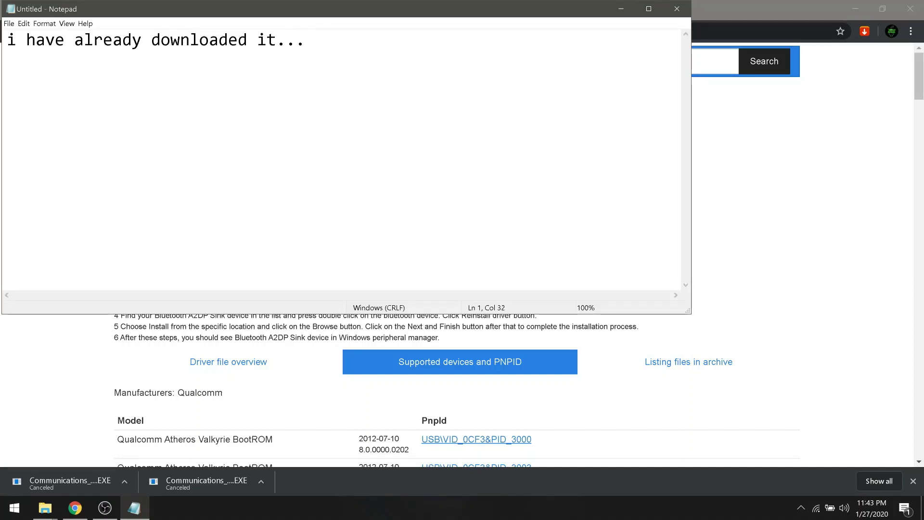
{"action": "type", "text": "now follow me"}
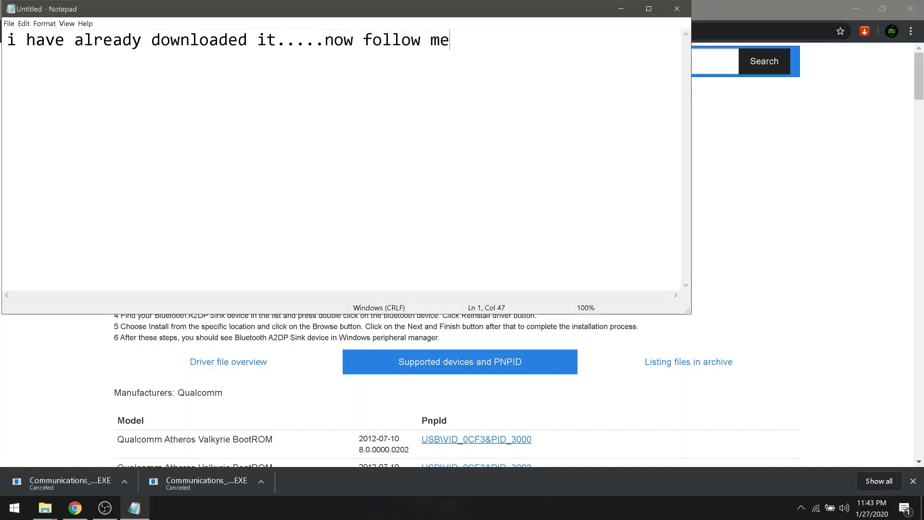
- Continue the note's line with "..dont install..that driver for windows 7 it will not work with windows 10.."
{"action": "type", "text": "..dont install..th"}
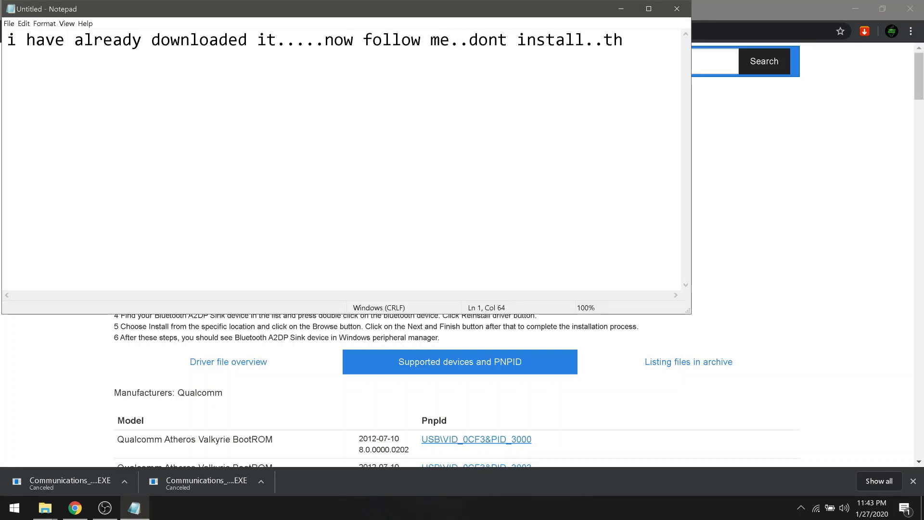
{"action": "type", "text": "at appli"}
{"action": "key", "text": "BackSpace"}
{"action": "key", "text": "BackSpace"}
{"action": "key", "text": "BackSpace"}
{"action": "key", "text": "BackSpace"}
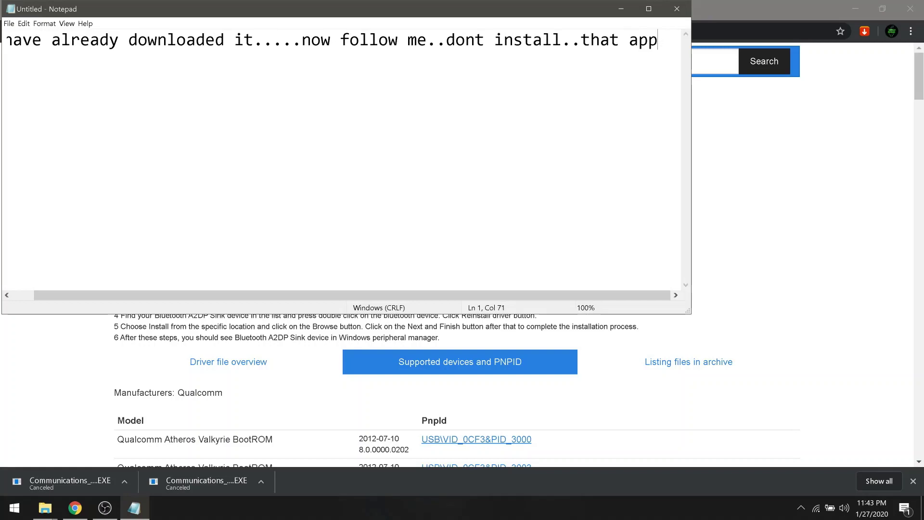
{"action": "key", "text": "BackSpace"}
{"action": "type", "text": "driver "}
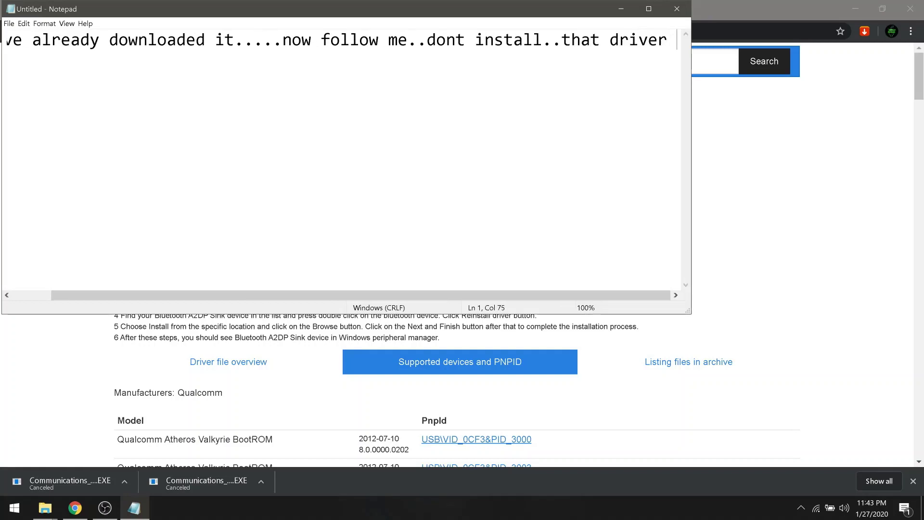
{"action": "type", "text": "for windows "}
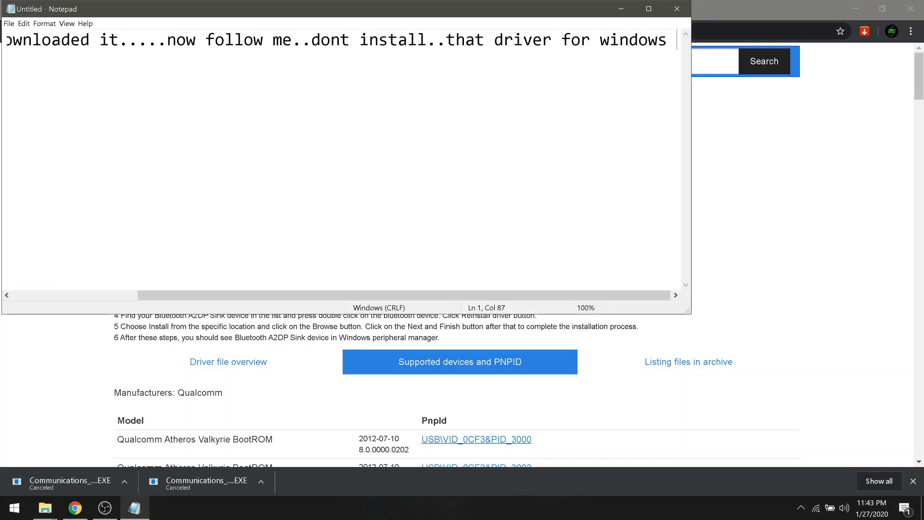
{"action": "type", "text": "7 it w"}
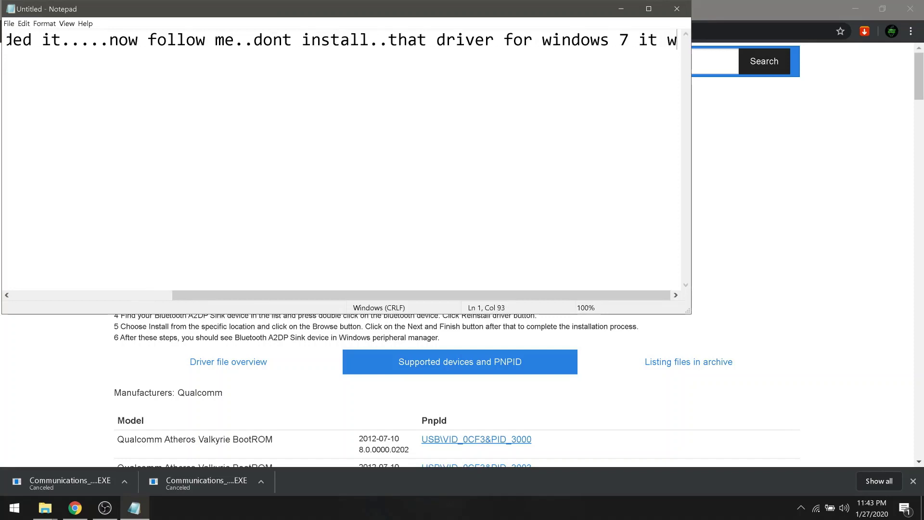
{"action": "type", "text": "ill not wor"}
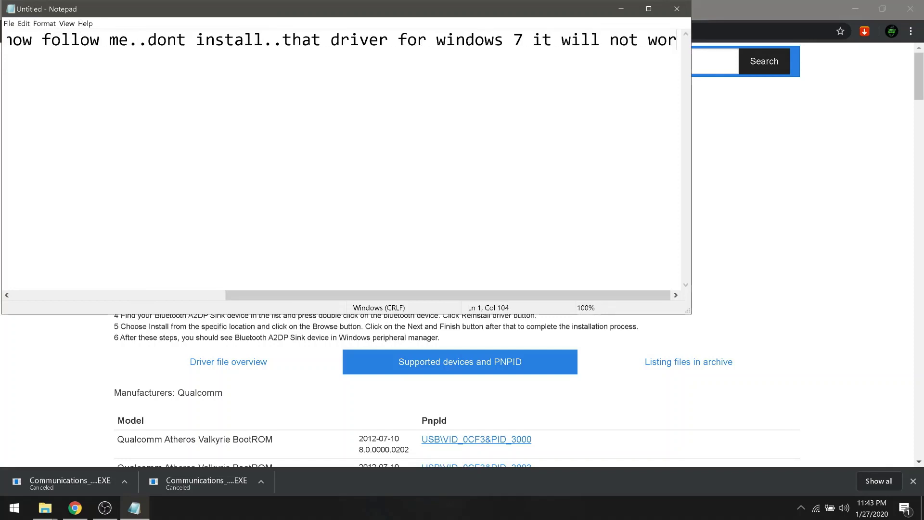
{"action": "type", "text": "k with window"}
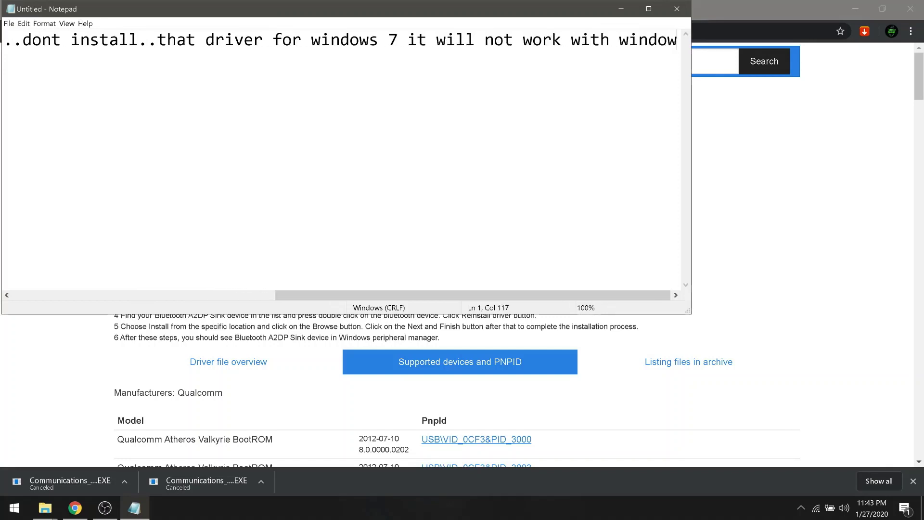
{"action": "type", "text": "s 10.."}
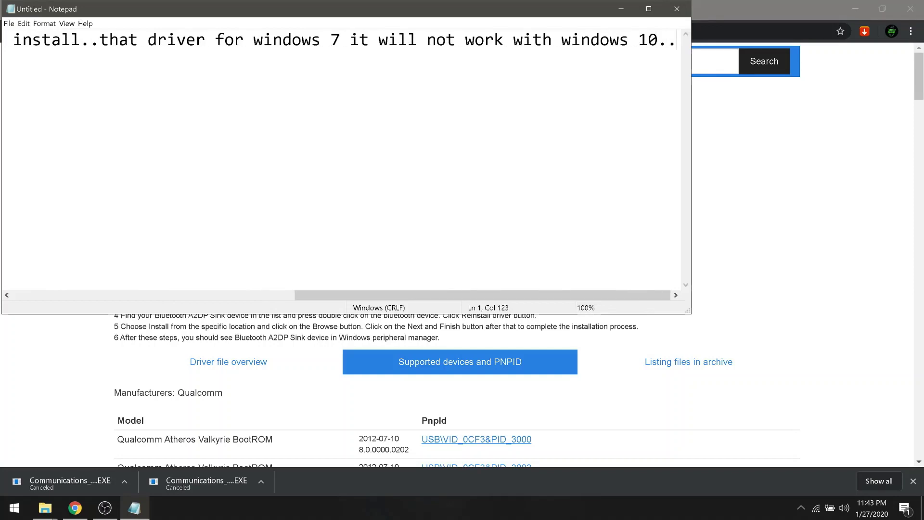
- Replace the note's text with "to install this driver just follow these simple steps with e..."
{"action": "key", "text": "ctrl+a"}
{"action": "key", "text": "BackSpace"}
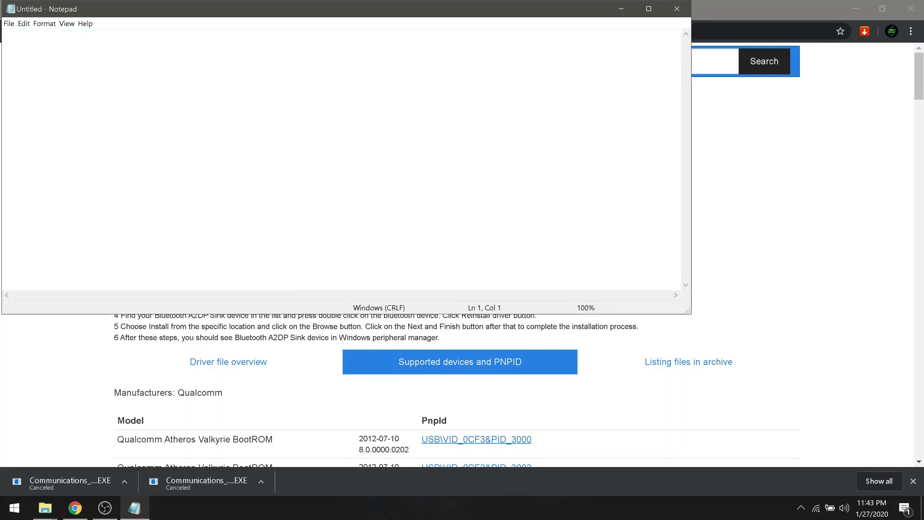
{"action": "type", "text": "to install this dri"}
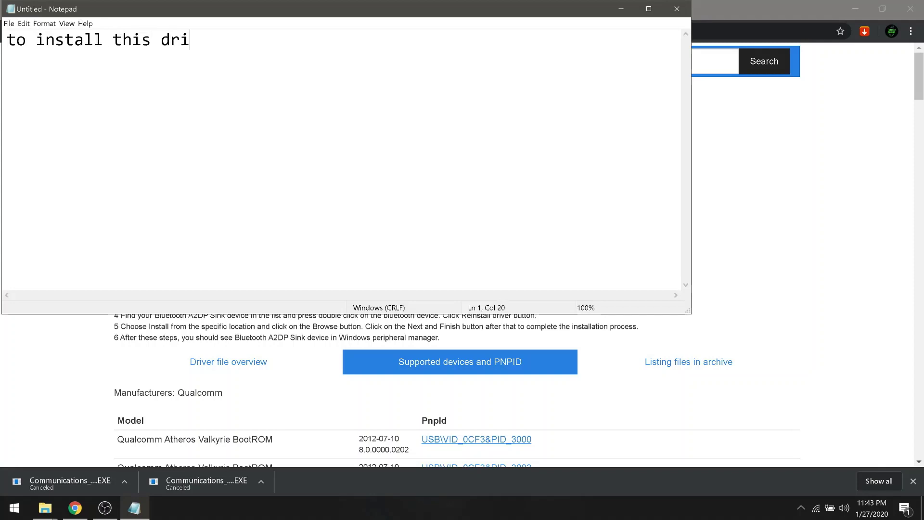
{"action": "type", "text": "ver just follow these"}
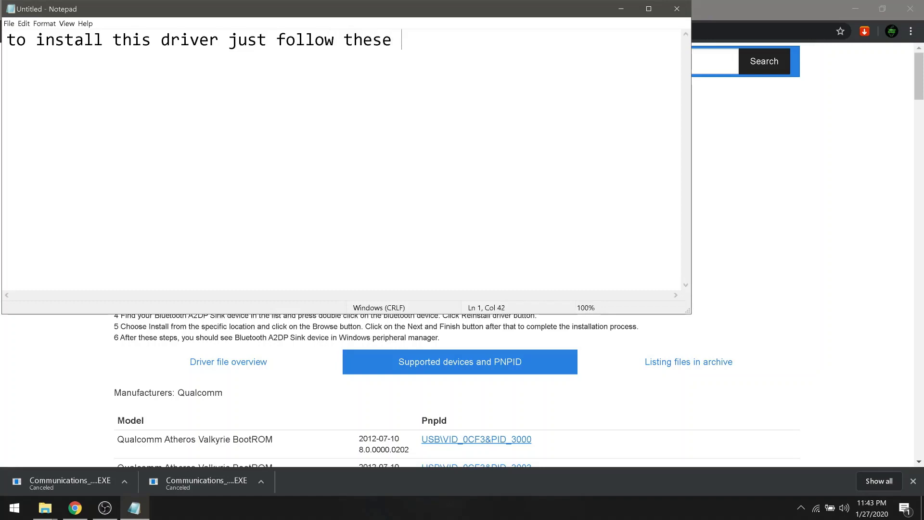
{"action": "type", "text": " simple step"}
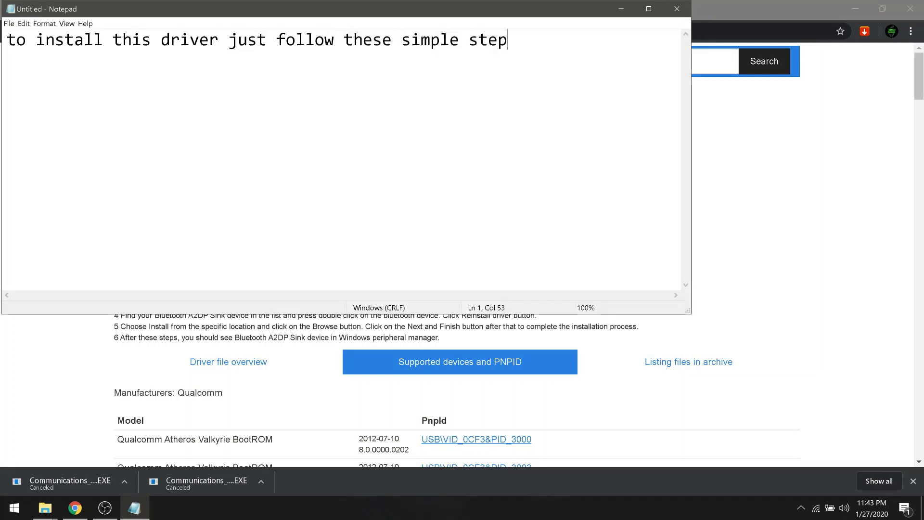
{"action": "type", "text": "s with e..."}
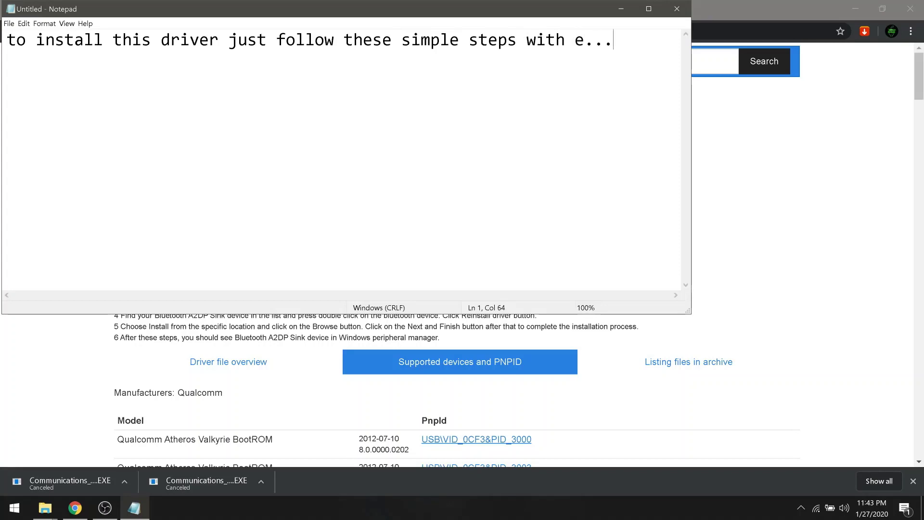
- Clear the note and minimize both Notepad and the browser to reveal the desktop
{"action": "key", "text": "ctrl+a"}
{"action": "key", "text": "BackSpace"}
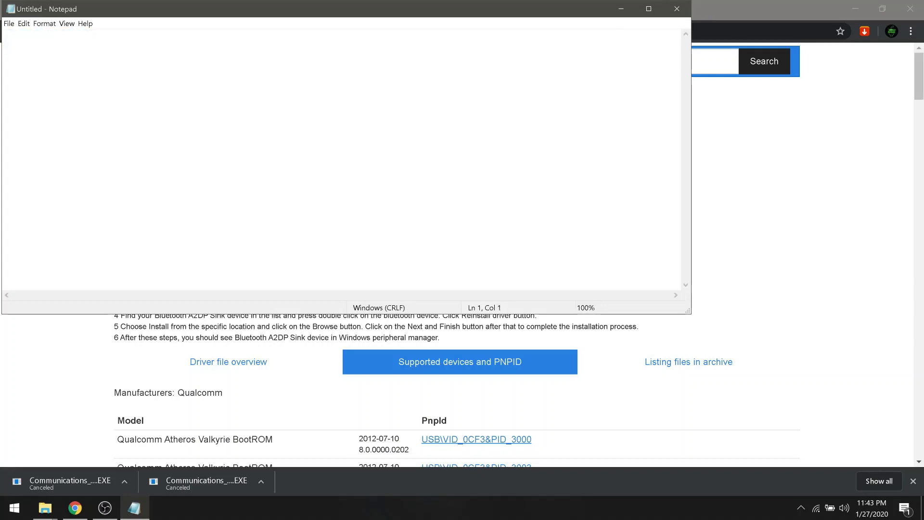
{"action": "left_click", "coordinate": [621, 9]}
{"action": "left_click", "coordinate": [852, 8]}
- Launch Communications_Driver_88PY4_WN_4.0.0.400_A00.EXE from the desktop and extract its contents into a new folder on the desktop
{"action": "left_click", "coordinate": [298, 88]}
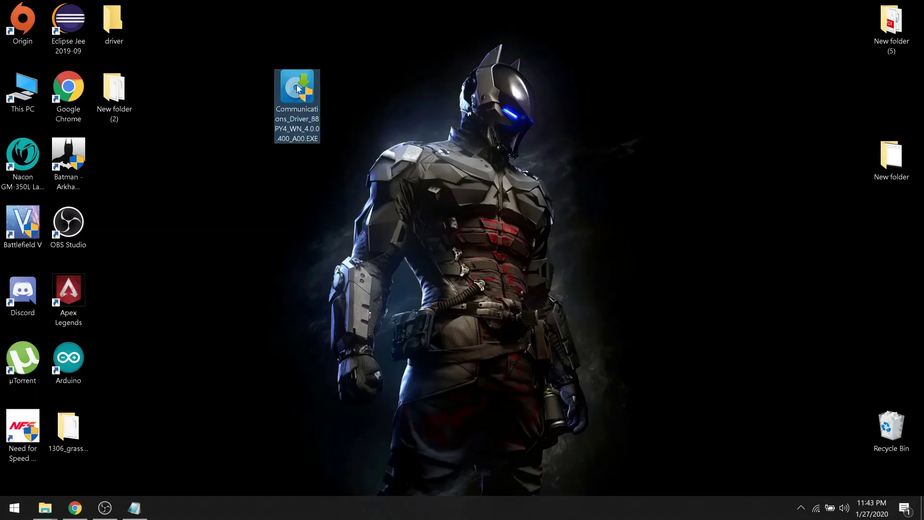
{"action": "right_click", "coordinate": [298, 88]}
{"action": "left_click", "coordinate": [346, 106]}
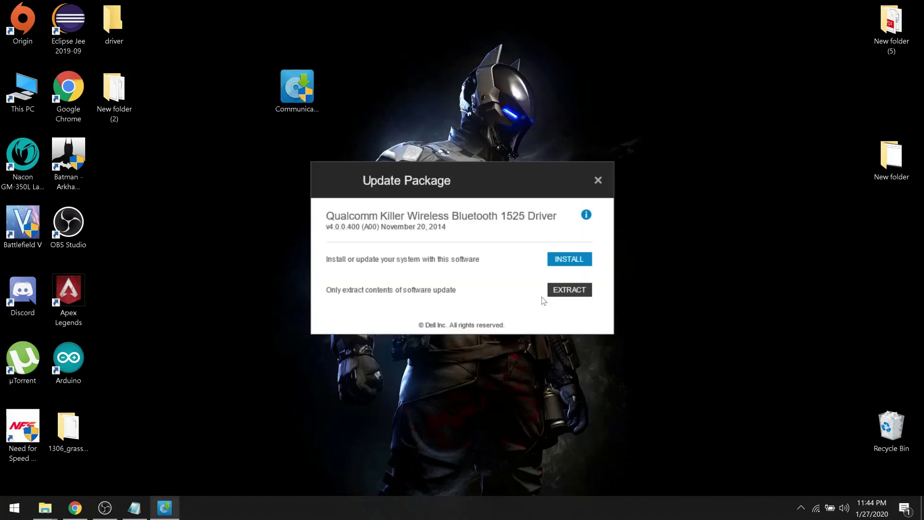
{"action": "left_click", "coordinate": [578, 291]}
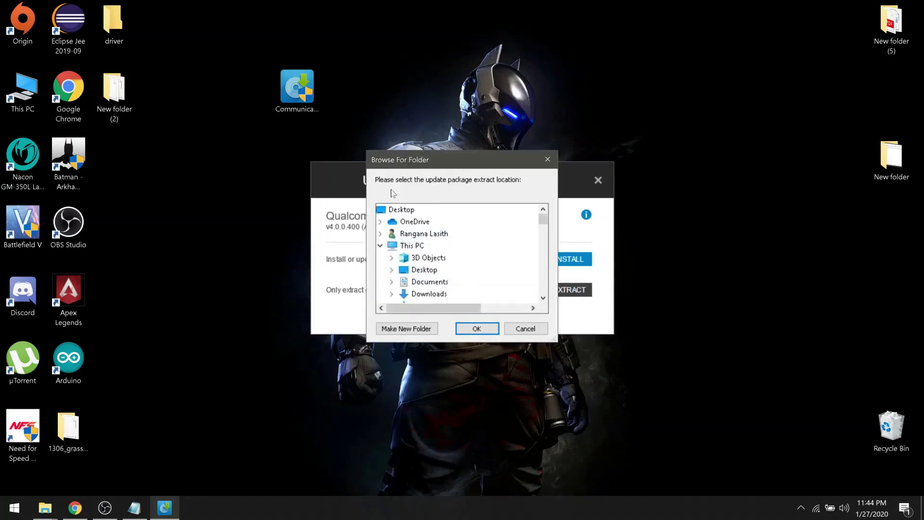
{"action": "left_click", "coordinate": [405, 329]}
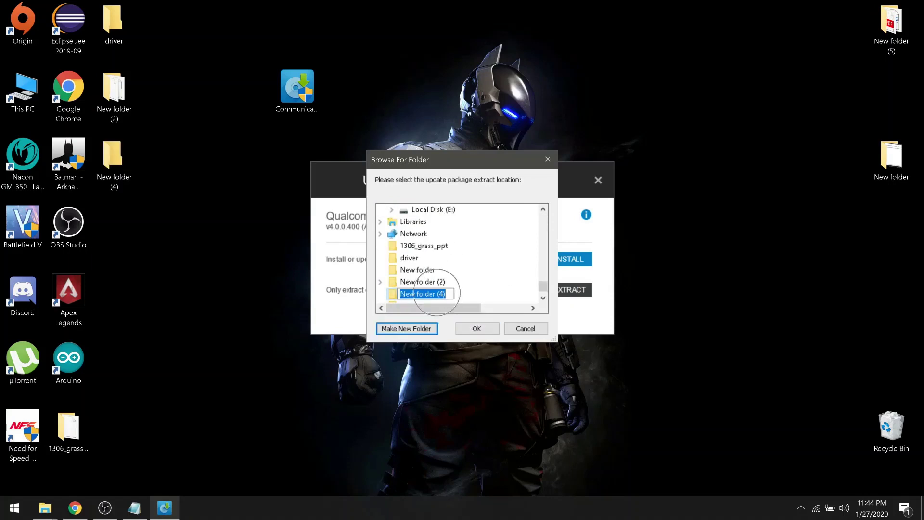
{"action": "left_click", "coordinate": [475, 328]}
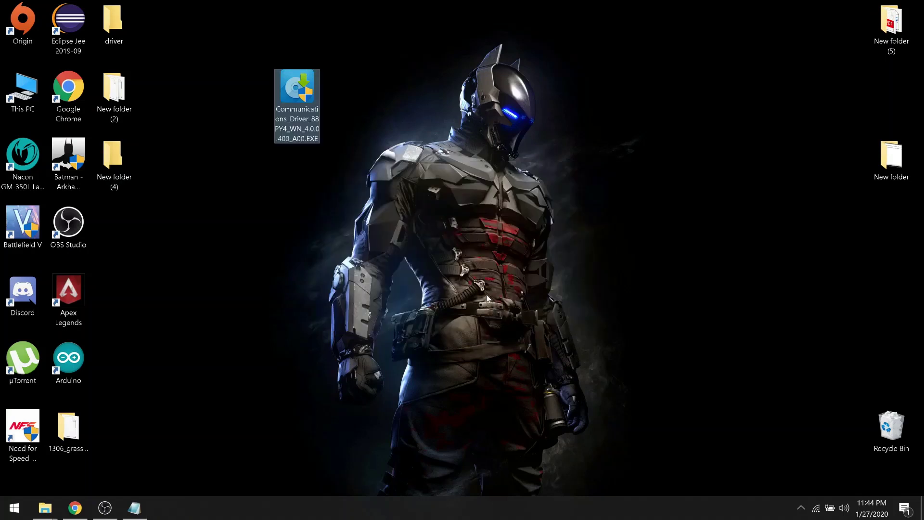
- Switch to Notepad, write "wait for it.." in the empty note, and minimize the window
{"action": "left_click", "coordinate": [141, 503]}
{"action": "type", "text": "wait"}
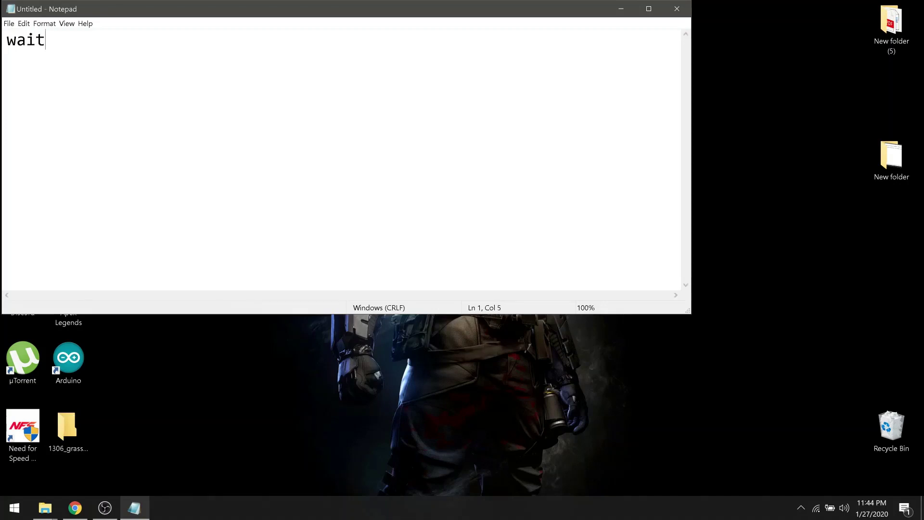
{"action": "type", "text": " fo"}
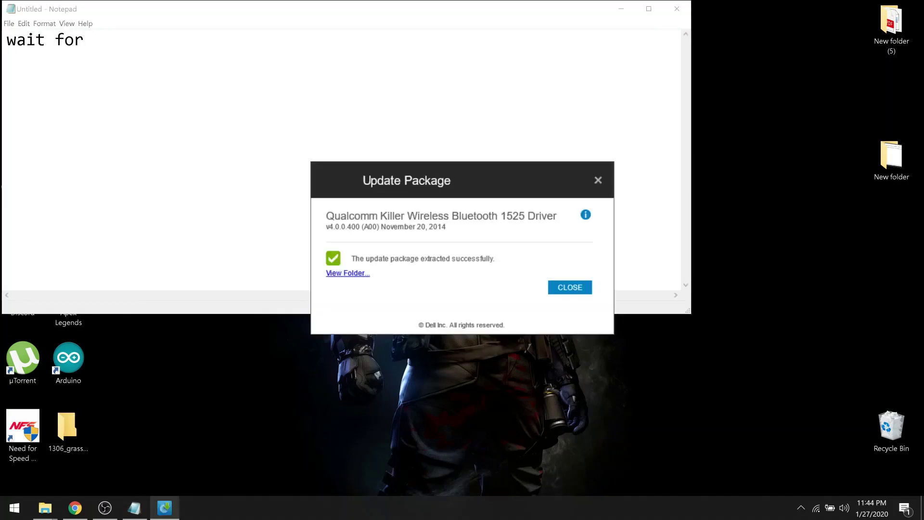
{"action": "type", "text": "r"}
{"action": "key", "text": "alt+Tab"}
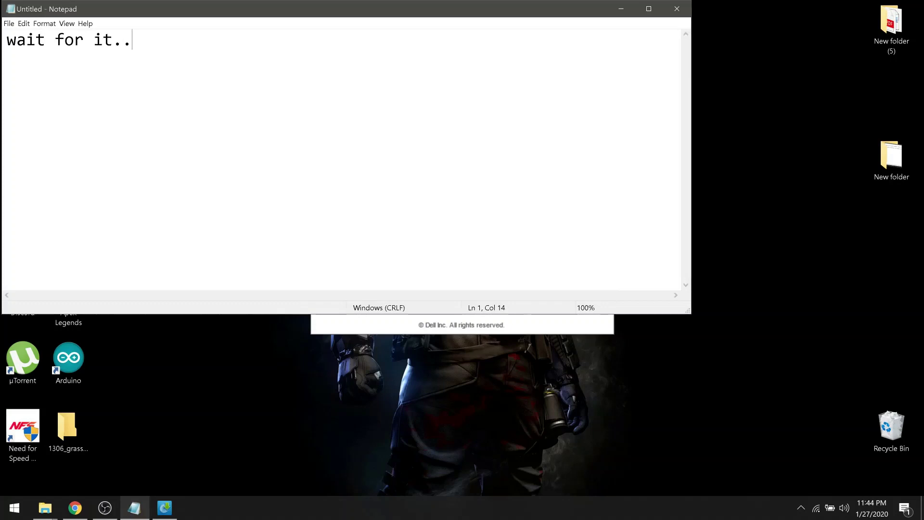
{"action": "left_click", "coordinate": [624, 9]}
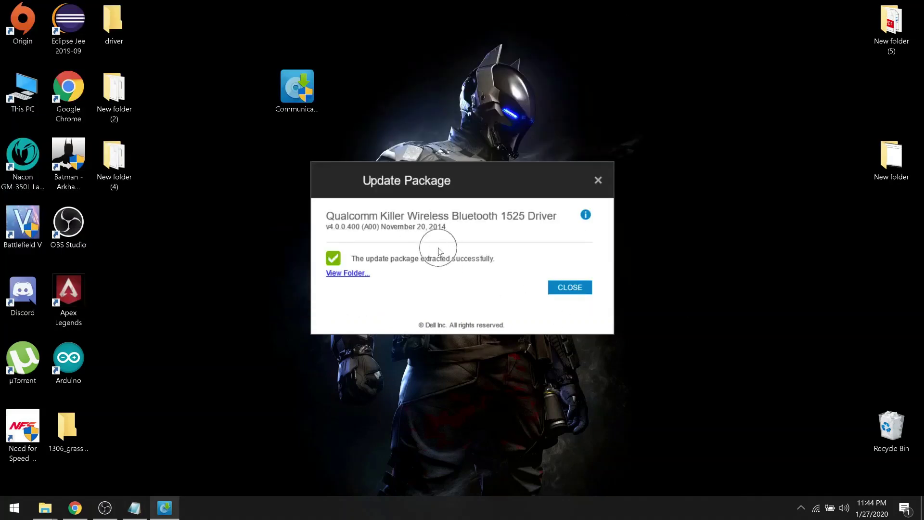
- Close the Update Package window and refresh the desktop
{"action": "left_click", "coordinate": [571, 287]}
{"action": "right_click", "coordinate": [228, 189]}
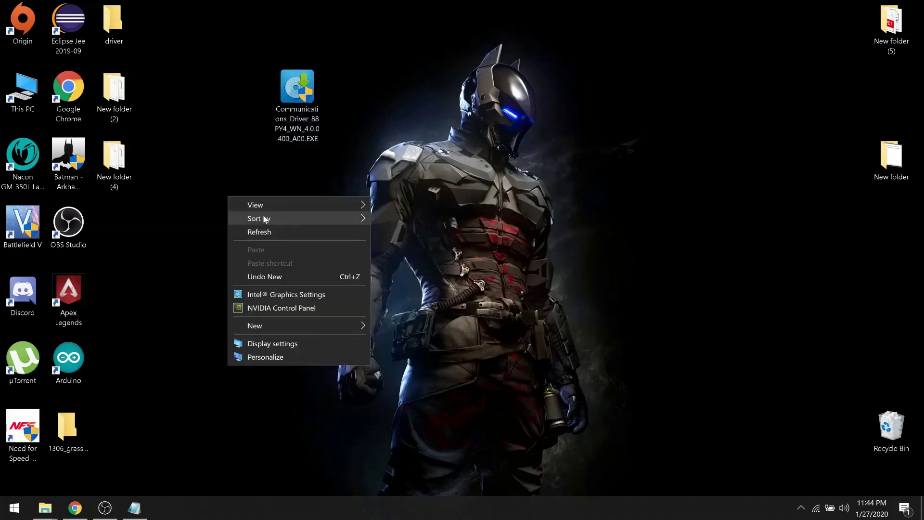
{"action": "left_click", "coordinate": [263, 232]}
- Replace the Notepad text with "now open that extracted folder and do same as me" and minimize the note
{"action": "left_click", "coordinate": [134, 508]}
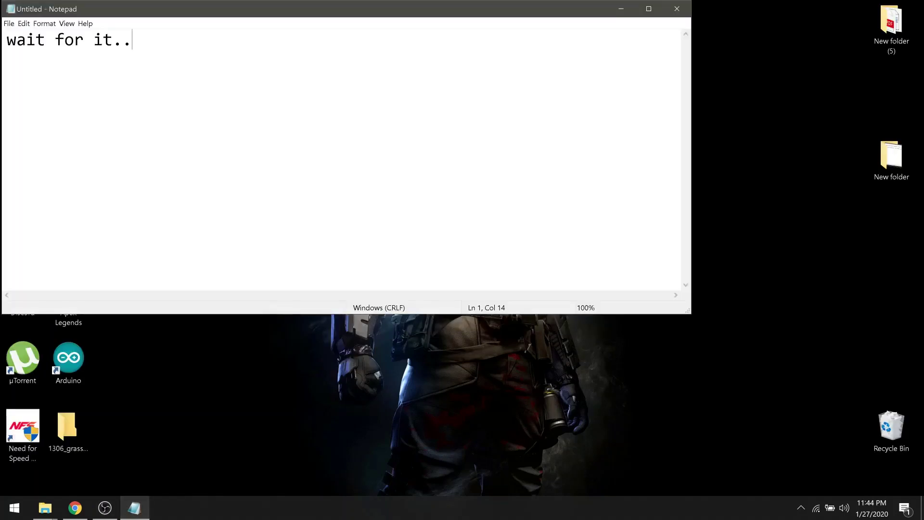
{"action": "key", "text": "ctrl+a"}
{"action": "key", "text": "BackSpace"}
{"action": "type", "text": "now o"}
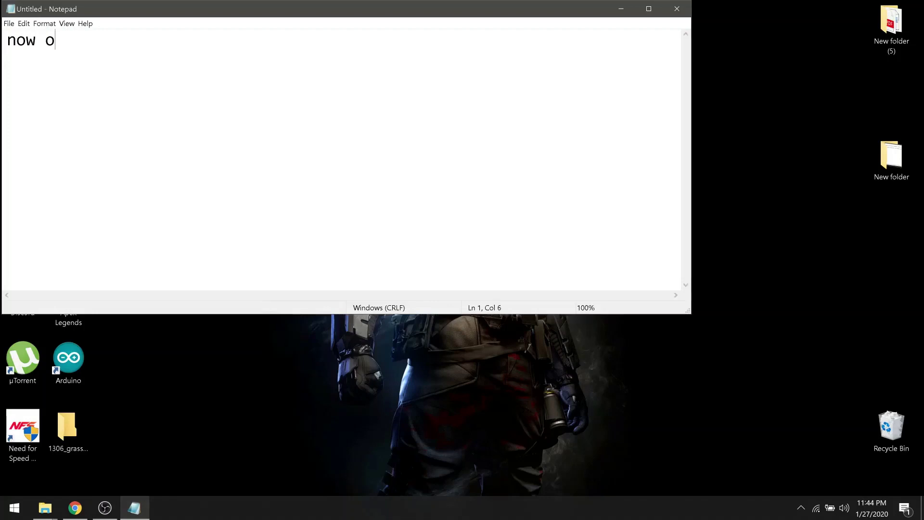
{"action": "type", "text": "pen that "}
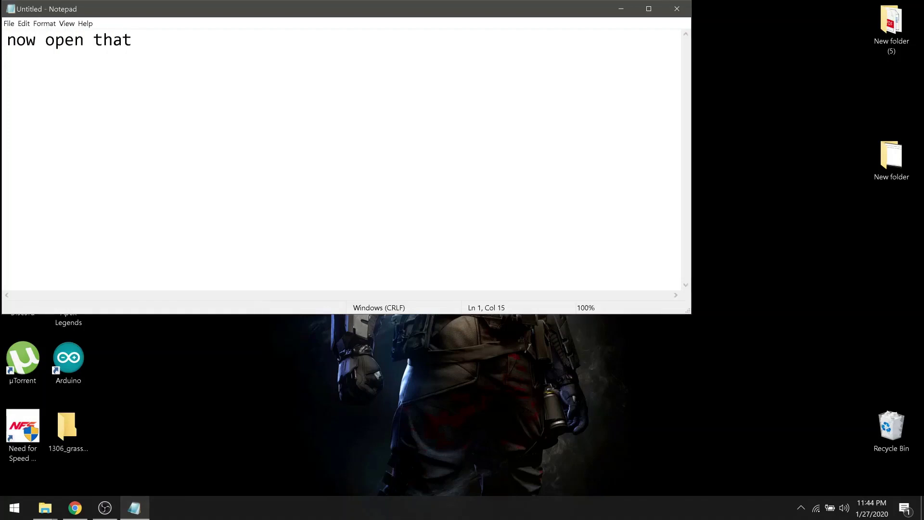
{"action": "type", "text": "extracted folder"}
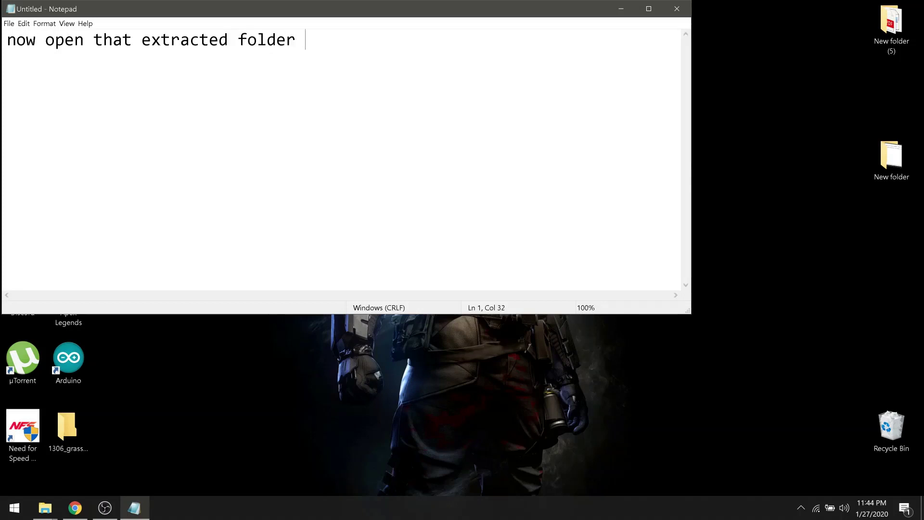
{"action": "type", "text": " and do same as me"}
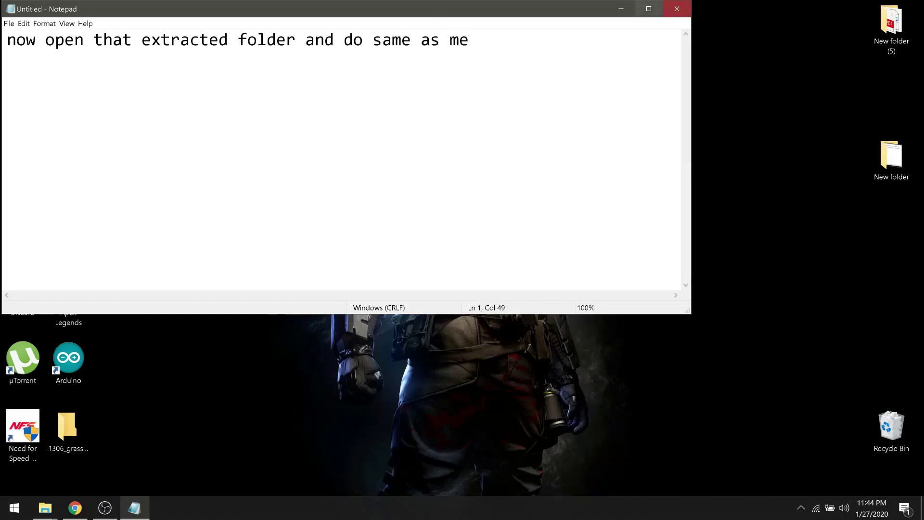
{"action": "left_click", "coordinate": [620, 9]}
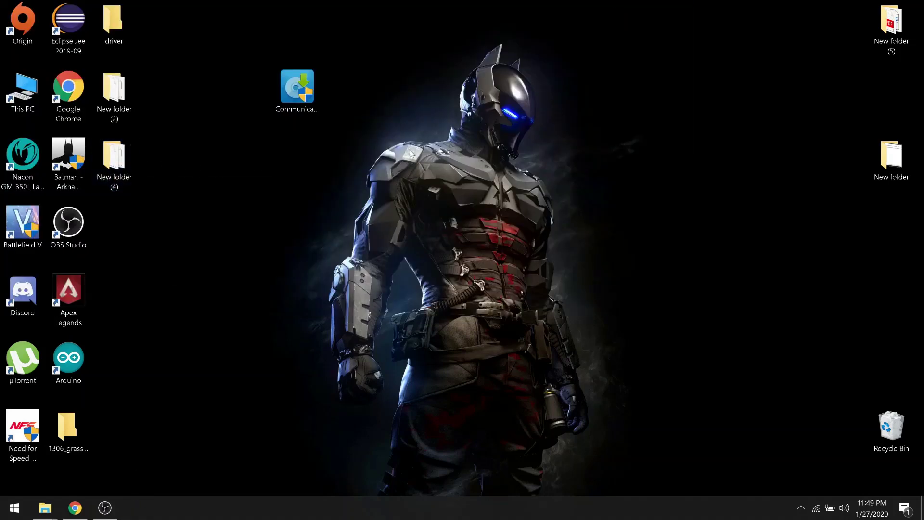
- In New folder (4), set Bluetooth_Install.EXE to run in compatibility mode for Windows 7 and launch it as administrator
{"action": "double_click", "coordinate": [114, 159]}
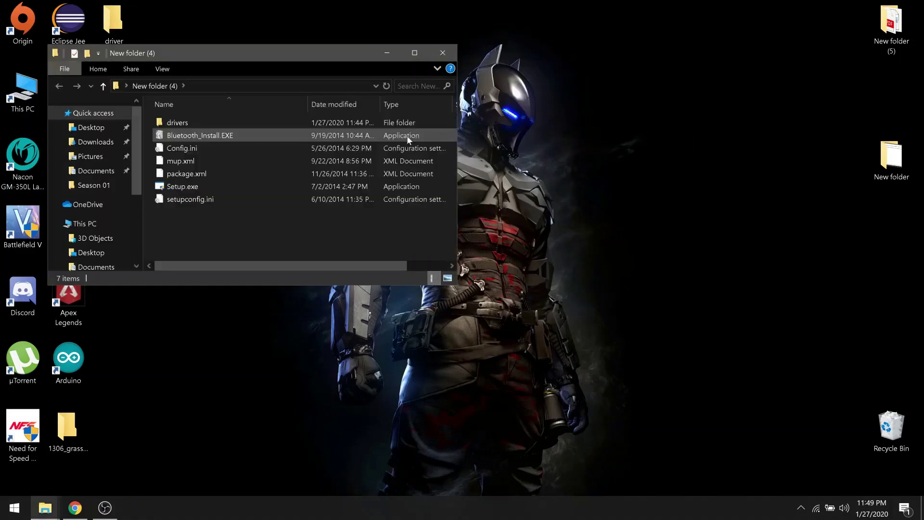
{"action": "right_click", "coordinate": [184, 137]}
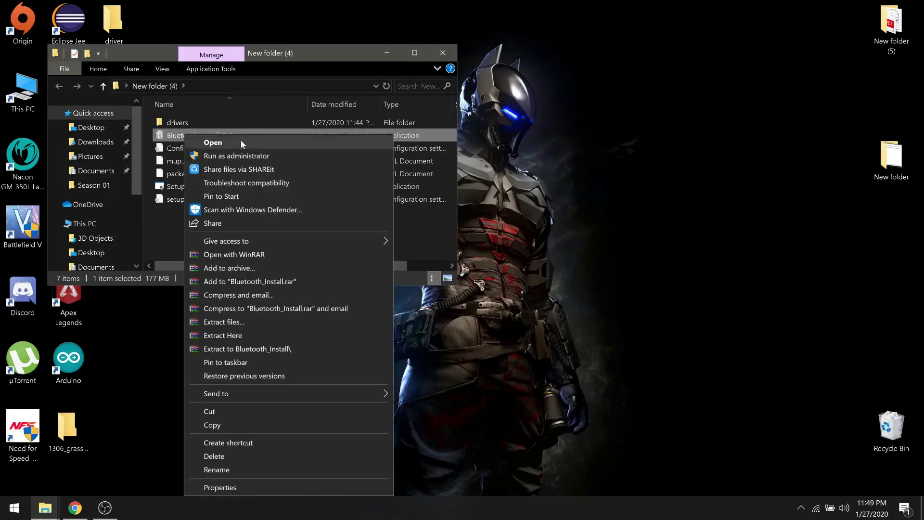
{"action": "left_click", "coordinate": [241, 486]}
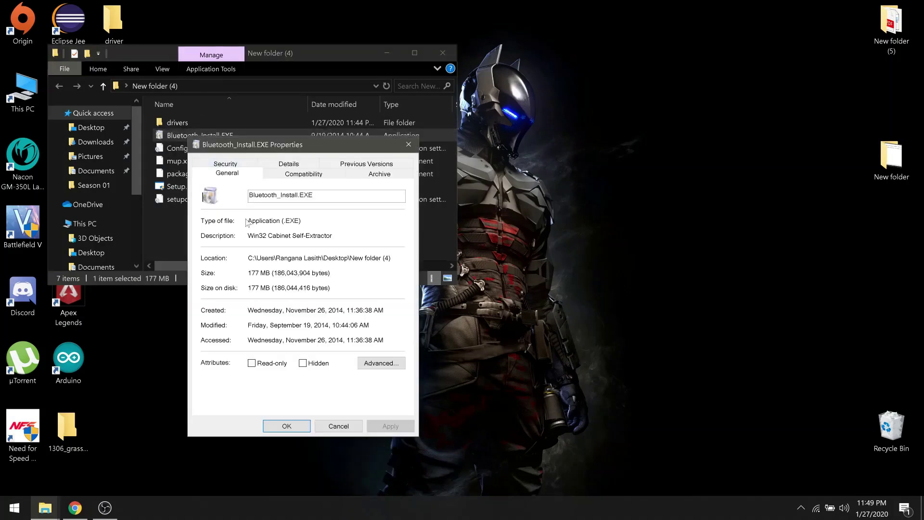
{"action": "left_click", "coordinate": [301, 174]}
{"action": "left_click", "coordinate": [211, 250]}
{"action": "left_click", "coordinate": [269, 265]}
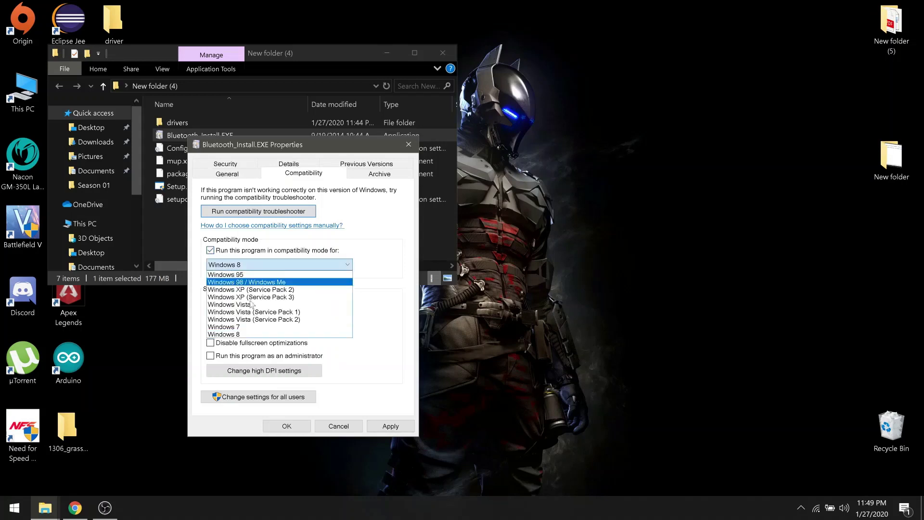
{"action": "left_click", "coordinate": [255, 326]}
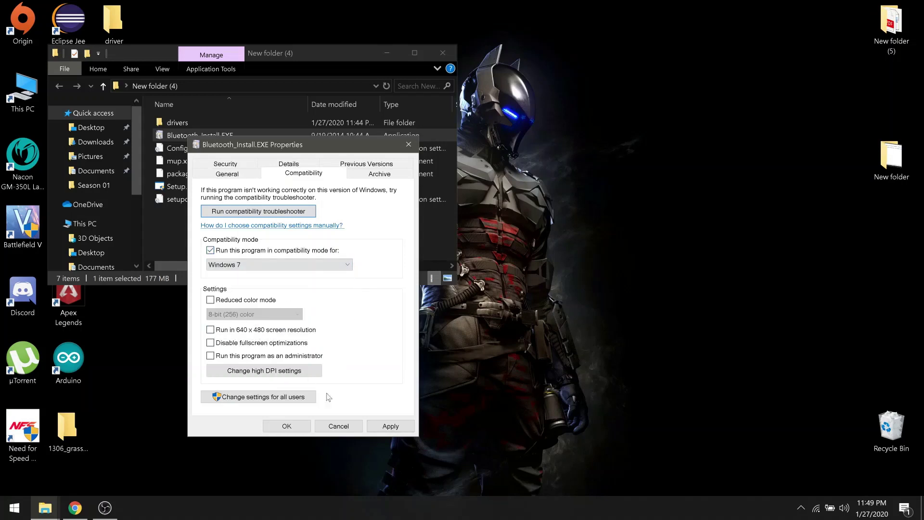
{"action": "left_click", "coordinate": [389, 426]}
{"action": "left_click", "coordinate": [283, 425]}
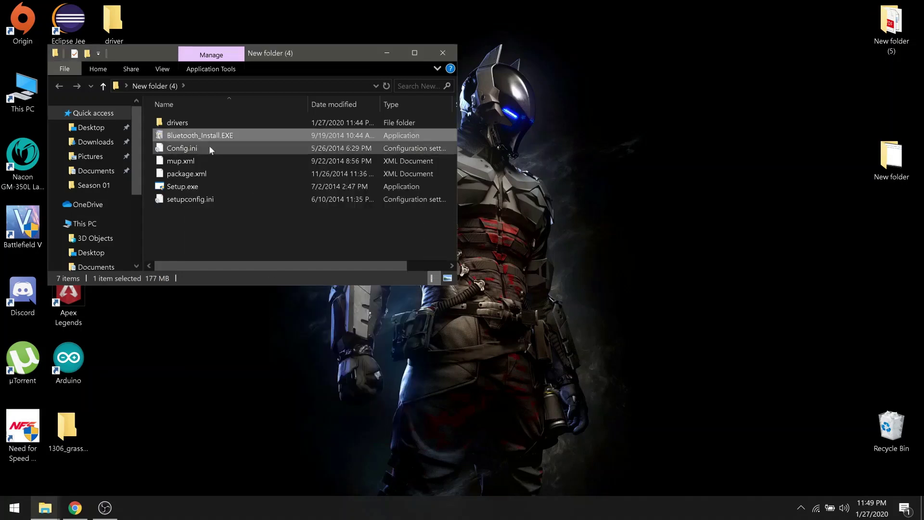
{"action": "right_click", "coordinate": [184, 137]}
{"action": "left_click", "coordinate": [238, 155]}
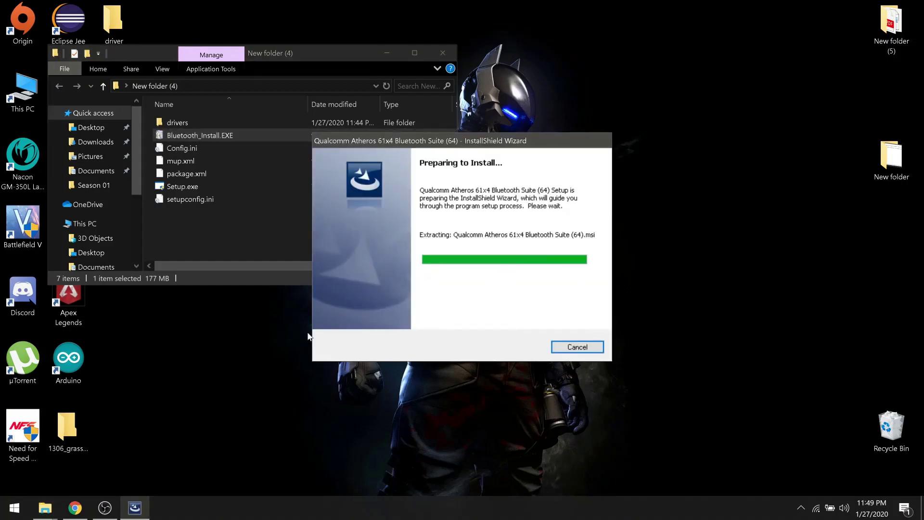
- Open Notepad and write "now install it same as other softwares.." in the empty note
{"action": "key", "text": "super"}
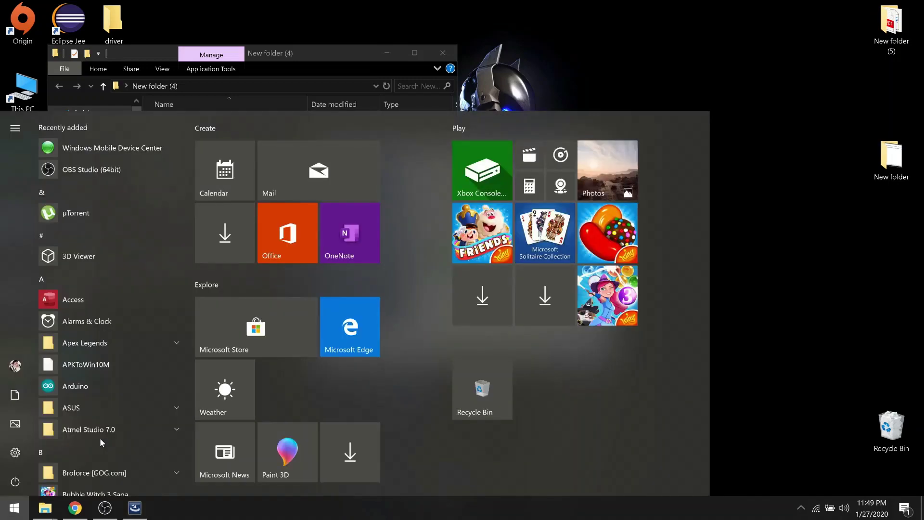
{"action": "key", "text": "super"}
{"action": "type", "text": "note"}
{"action": "key", "text": "Return"}
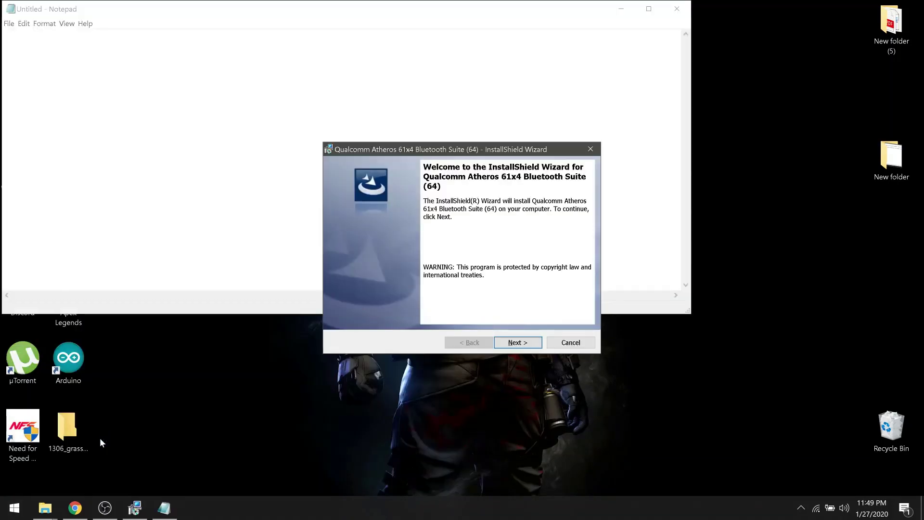
{"action": "type", "text": "n o"}
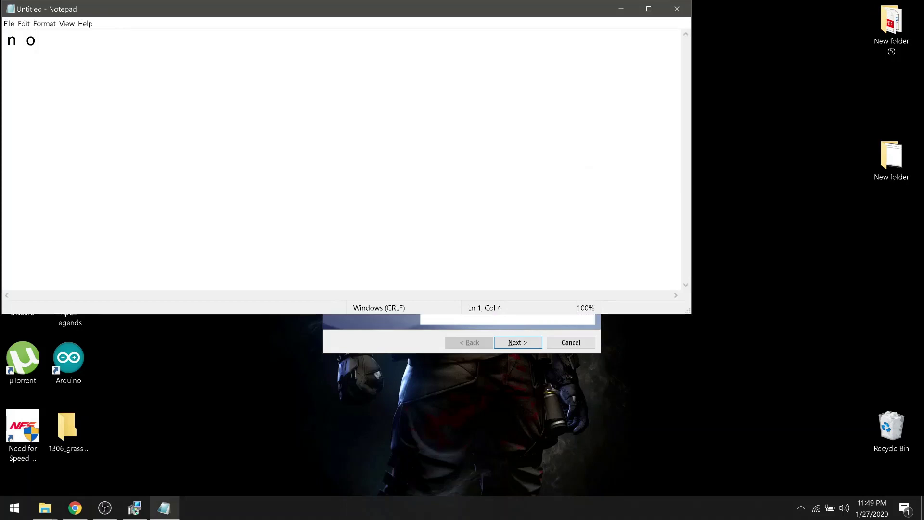
{"action": "key", "text": "BackSpace"}
{"action": "key", "text": "BackSpace"}
{"action": "type", "text": "ow install it "}
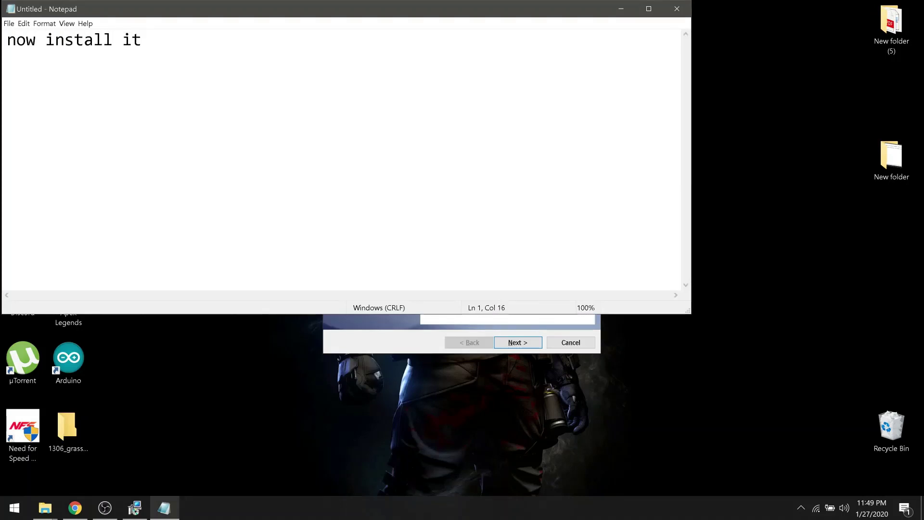
{"action": "type", "text": "same as"}
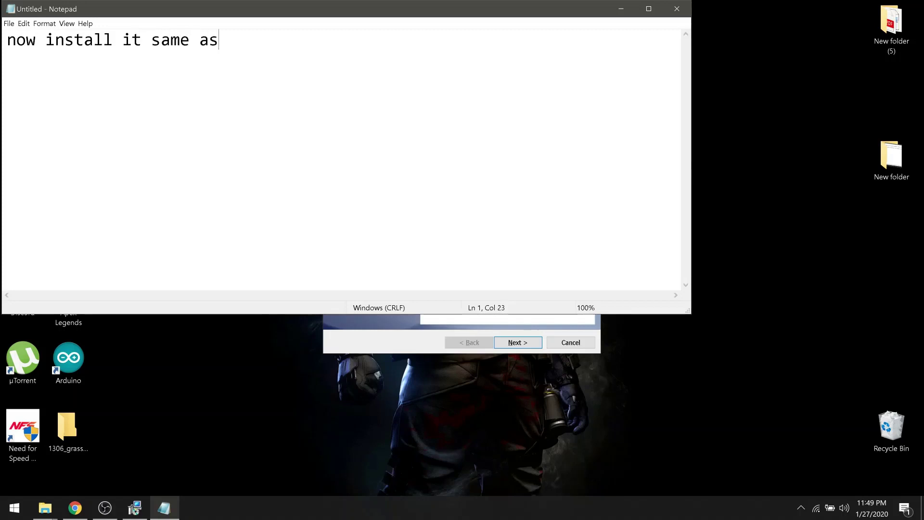
{"action": "type", "text": " other so"}
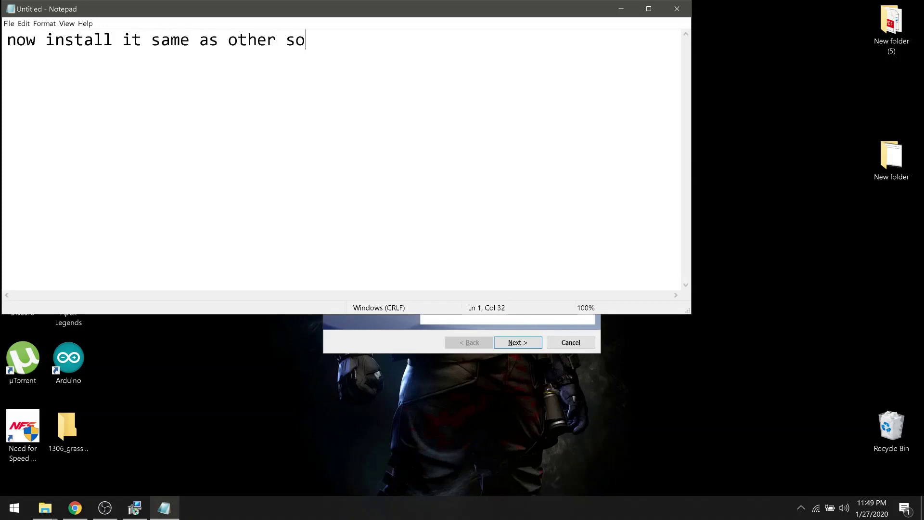
{"action": "type", "text": "ftwares.."}
- Clear the installation note and minimize Notepad
{"action": "key", "text": "ctrl+a"}
{"action": "key", "text": "BackSpace"}
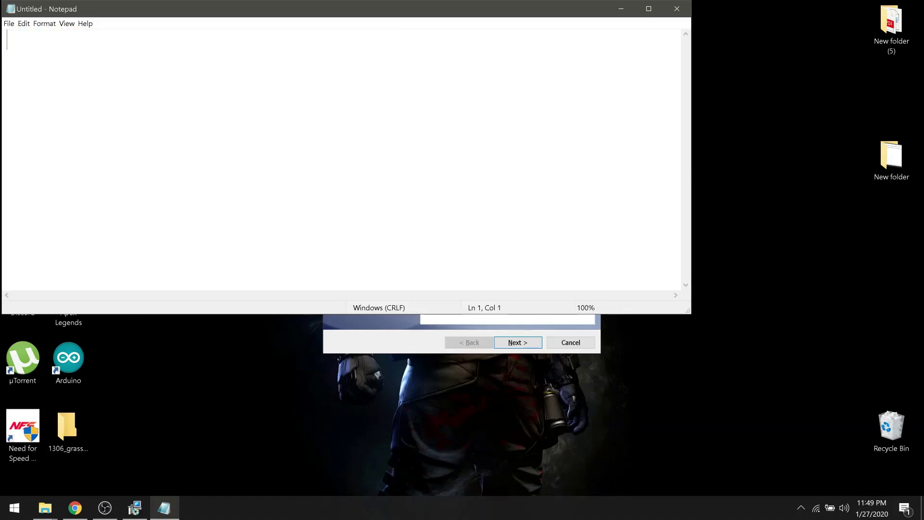
{"action": "left_click", "coordinate": [623, 6]}
- Start installing Qualcomm Atheros 61x4 Bluetooth Suite (64) to the default destination folder, closing the New folder (4) window along the way
{"action": "left_click", "coordinate": [518, 342]}
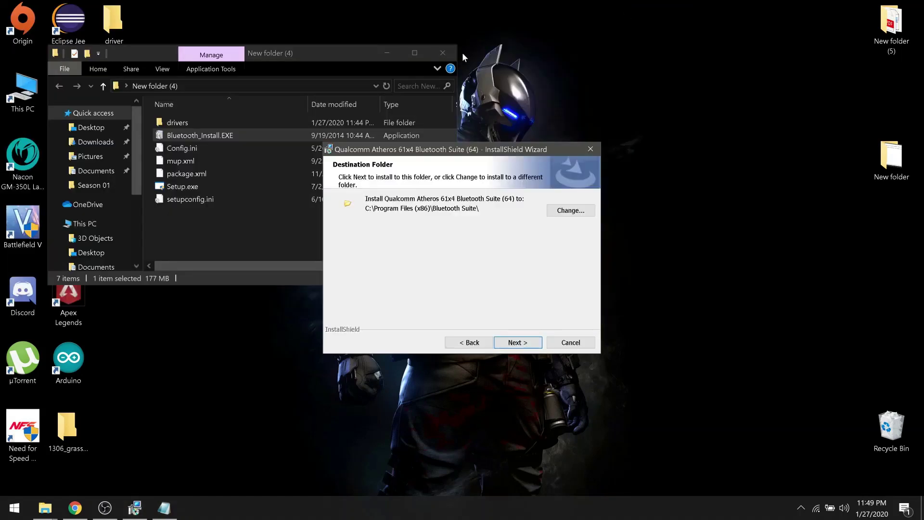
{"action": "left_click", "coordinate": [443, 53]}
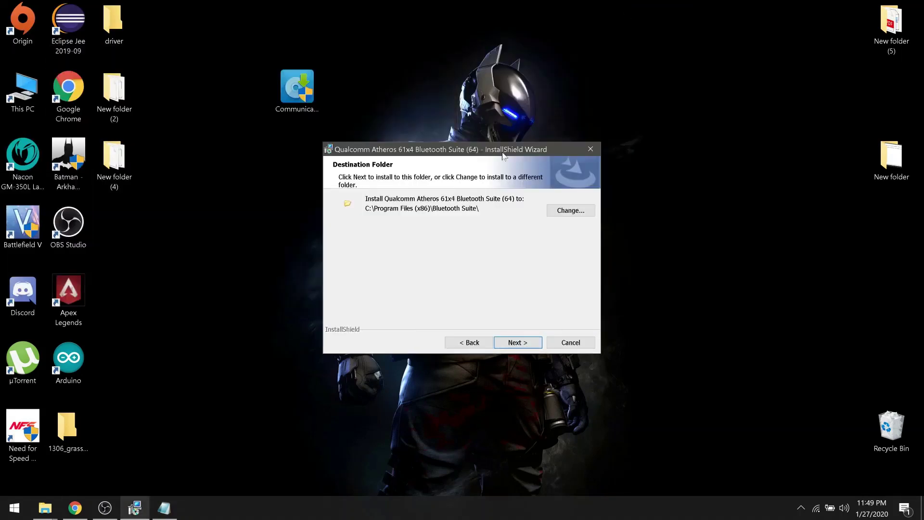
{"action": "left_click", "coordinate": [533, 342]}
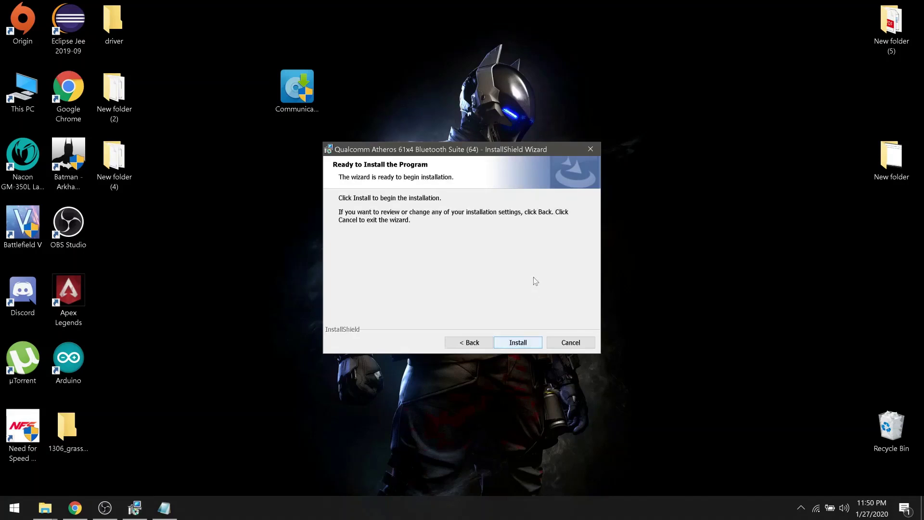
{"action": "left_click", "coordinate": [524, 343]}
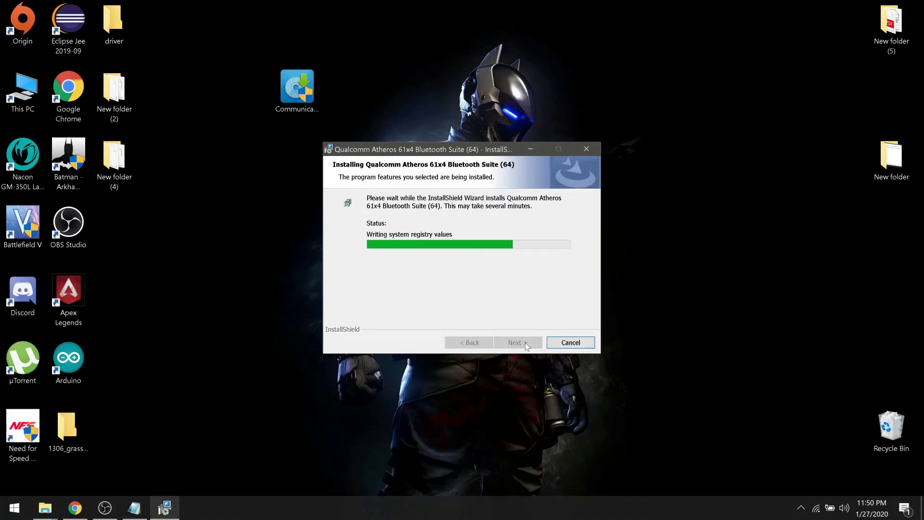
- Switch to Notepad, write "when it completes...restart your laptop..." in the empty note, and minimize the window
{"action": "left_click", "coordinate": [134, 508]}
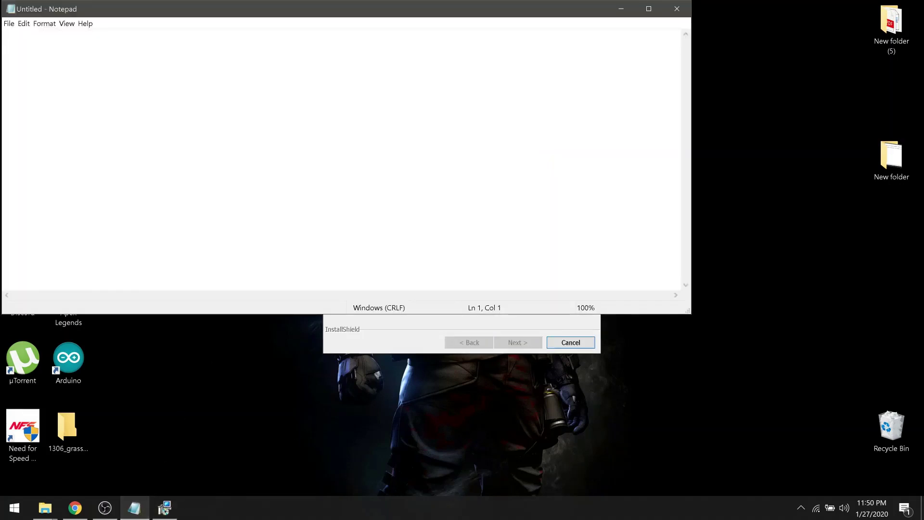
{"action": "type", "text": "when it compl"}
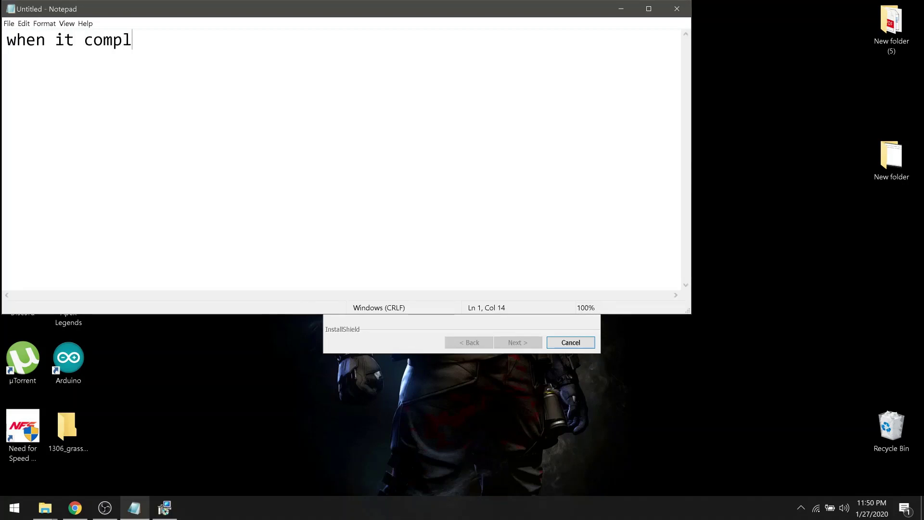
{"action": "type", "text": "etes...restart"}
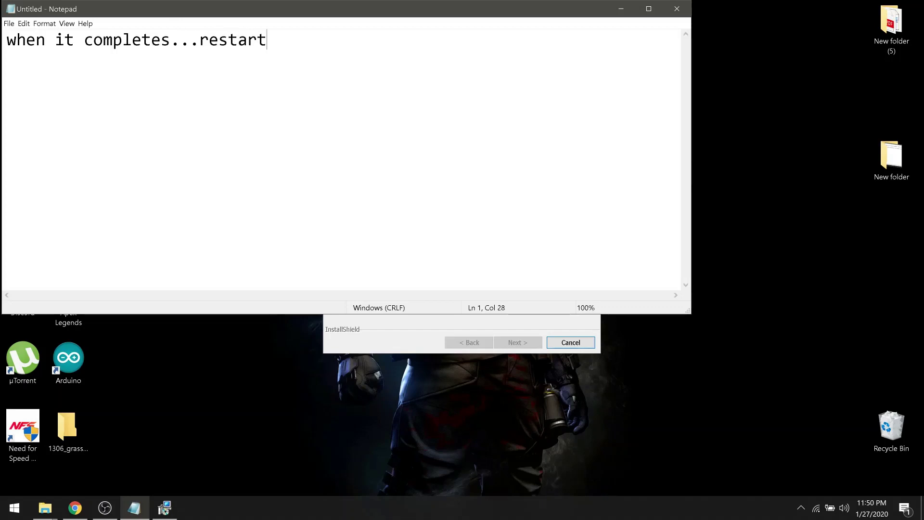
{"action": "type", "text": " your"}
{"action": "key", "text": "BackSpace"}
{"action": "type", "text": "r laptop..."}
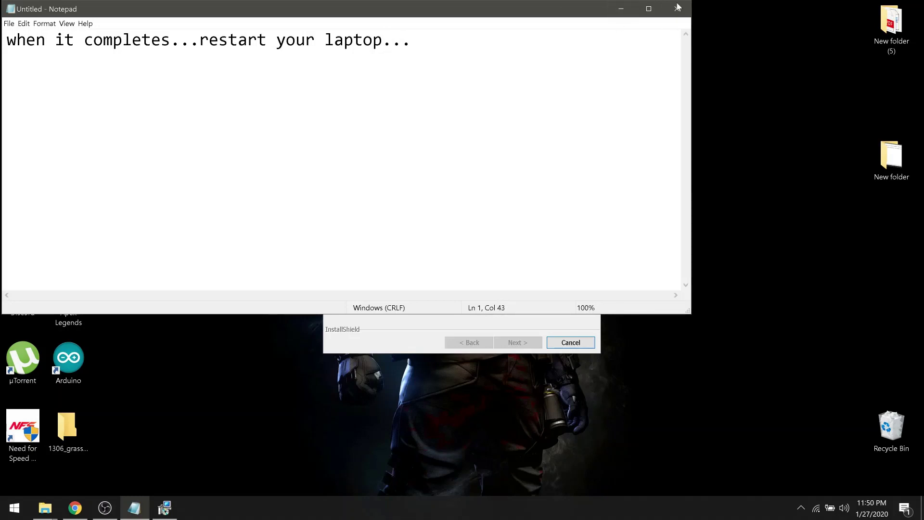
{"action": "left_click", "coordinate": [621, 9]}
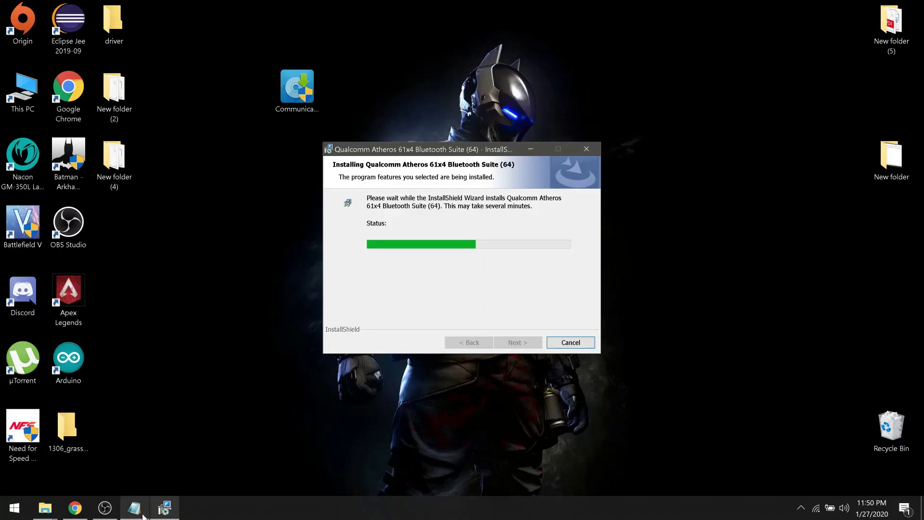
{"action": "left_click", "coordinate": [164, 508]}
{"action": "left_click", "coordinate": [164, 508]}
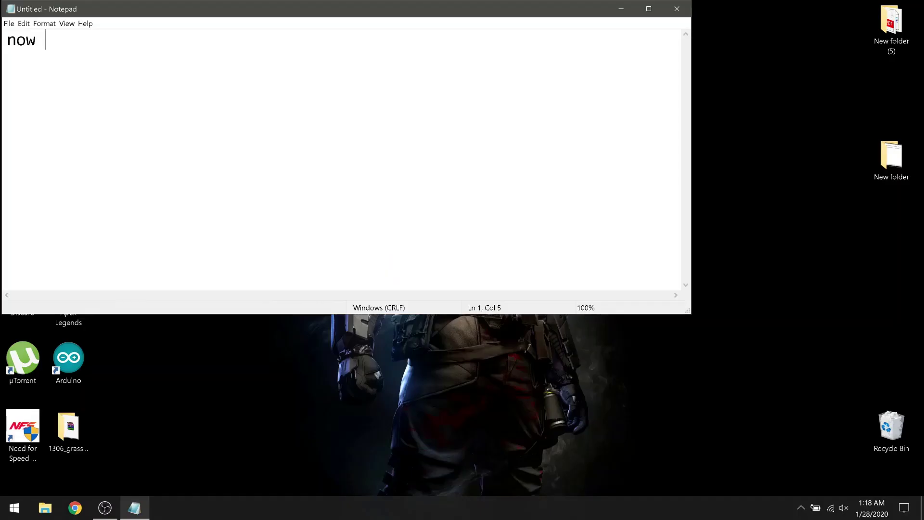
- Complete the Notepad text so it reads "now connect your android phone with laptop via bluetooth"
{"action": "type", "text": "connec"}
{"action": "type", "text": "t your android ph"}
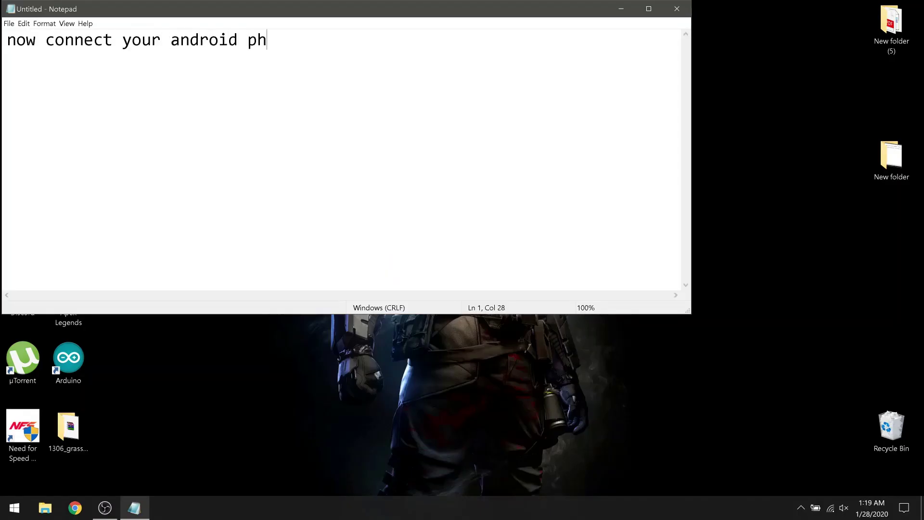
{"action": "type", "text": "one with laptopn"}
{"action": "key", "text": "BackSpace"}
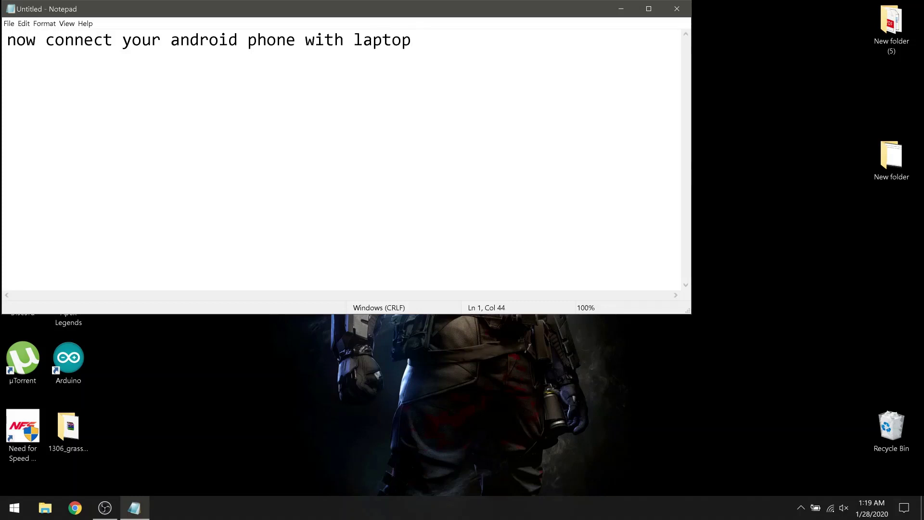
{"action": "type", "text": "via bluetooth"}
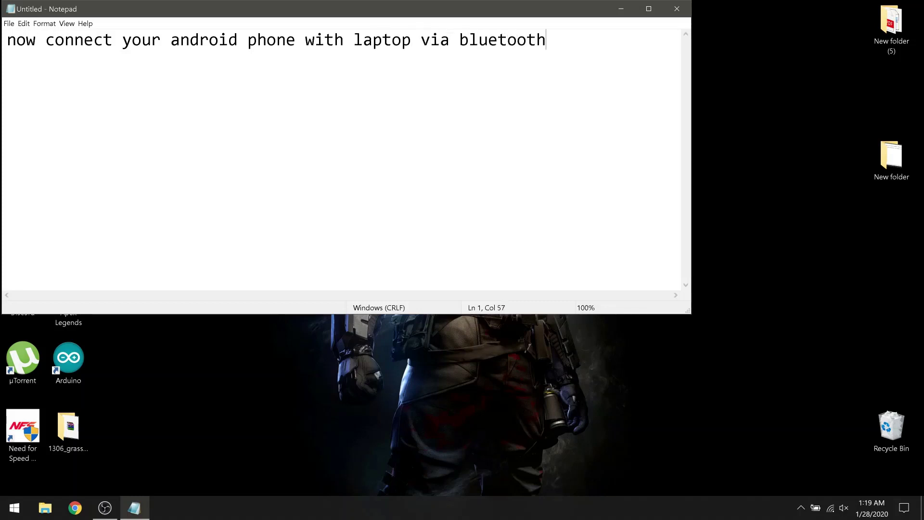
- Delete the phone connection text from the note and minimize Notepad
{"action": "key", "text": "ctrl+a"}
{"action": "key", "text": "BackSpace"}
{"action": "left_click", "coordinate": [620, 8]}
- Find and open the Bluetooth & other devices settings, and maximize the Settings window
{"action": "left_click", "coordinate": [7, 511]}
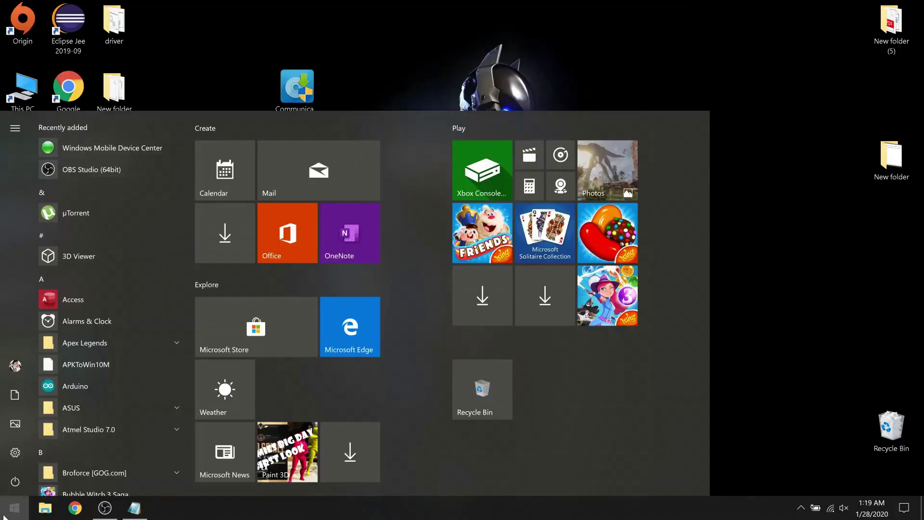
{"action": "type", "text": "bluet"}
{"action": "key", "text": "Return"}
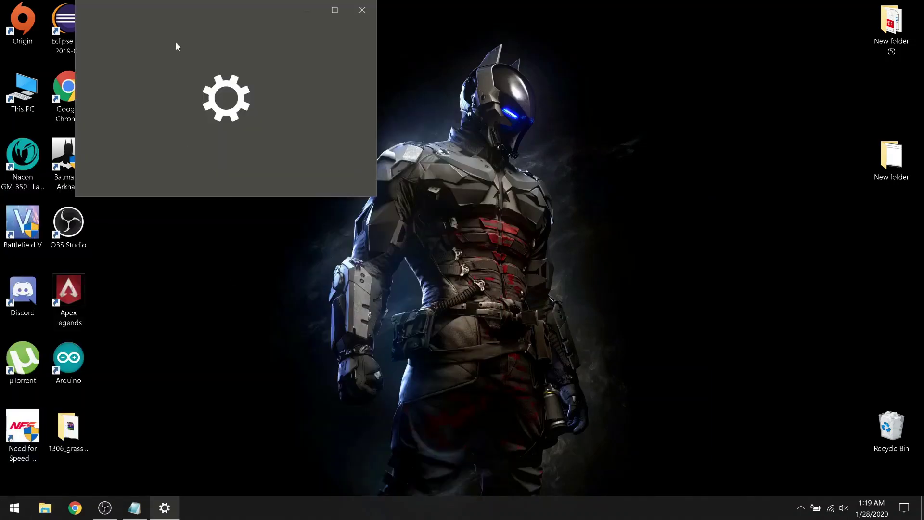
{"action": "double_click", "coordinate": [181, 11]}
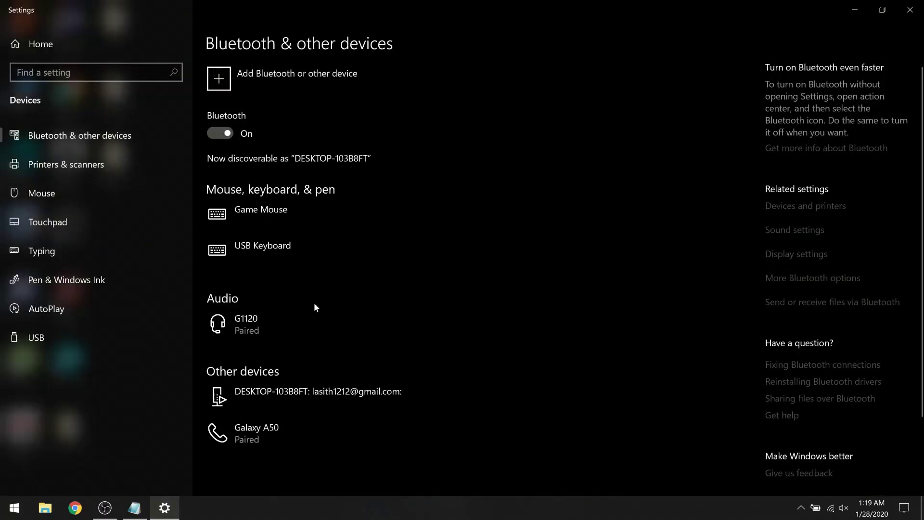
- Remove the paired Galaxy A50 from the other devices and confirm the removal
{"action": "scroll", "coordinate": [316, 306], "scroll_direction": "down", "scroll_amount": 2}
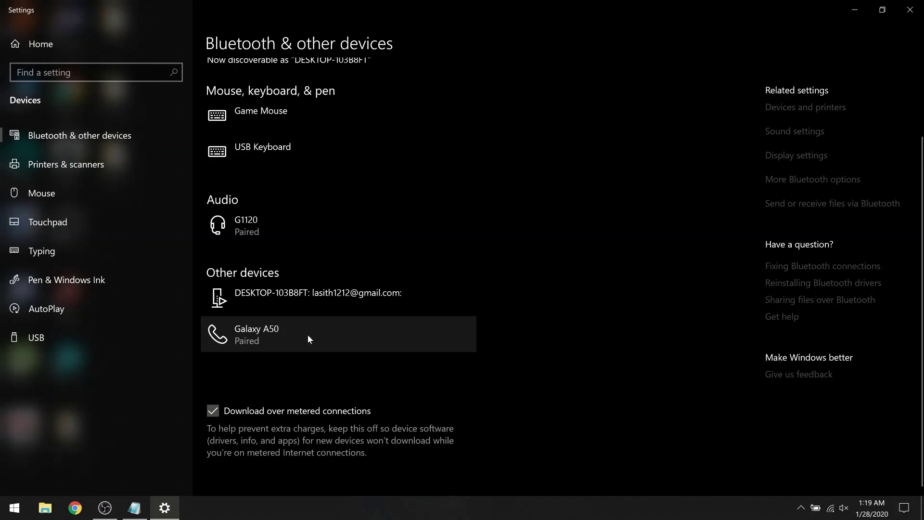
{"action": "left_click", "coordinate": [308, 333]}
{"action": "left_click", "coordinate": [457, 370]}
{"action": "left_click", "coordinate": [503, 334]}
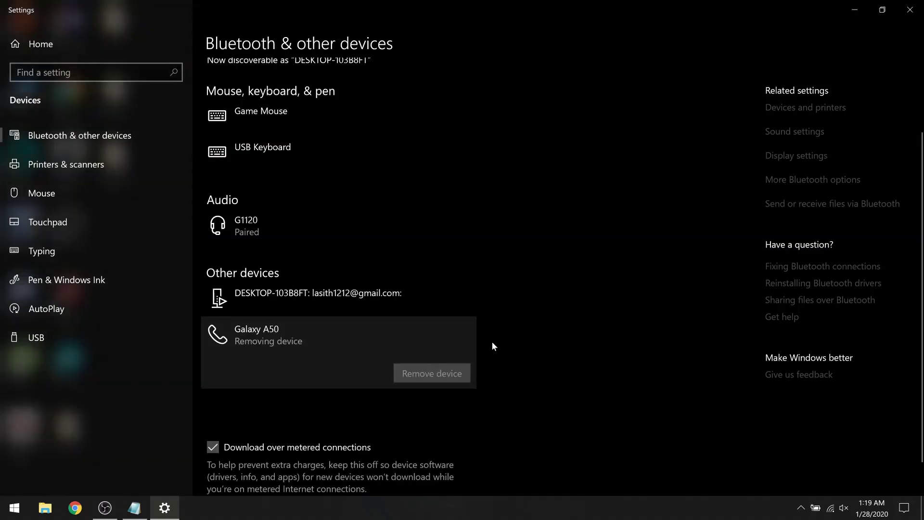
- Add the Galaxy A50 as a new Bluetooth device and connect it to the laptop
{"action": "scroll", "coordinate": [257, 255], "scroll_direction": "up", "scroll_amount": 2}
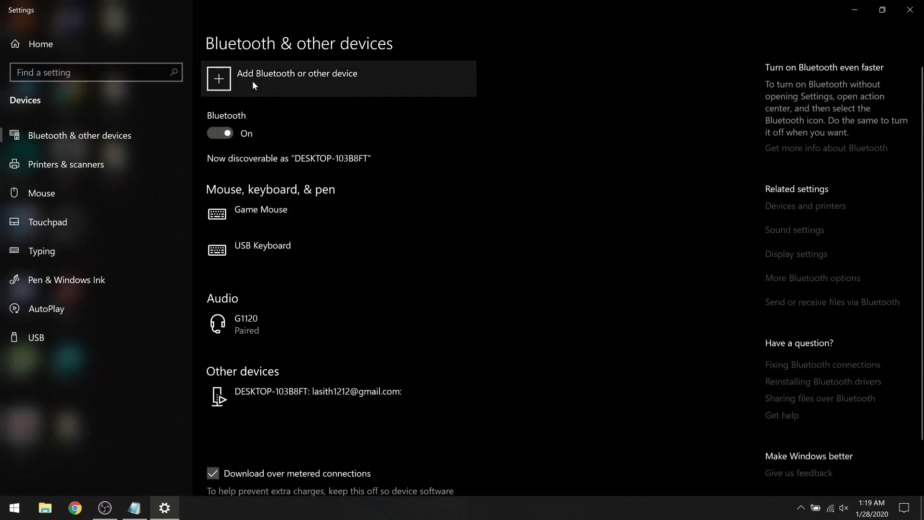
{"action": "left_click", "coordinate": [253, 80]}
{"action": "left_click", "coordinate": [330, 135]}
{"action": "left_click", "coordinate": [363, 140]}
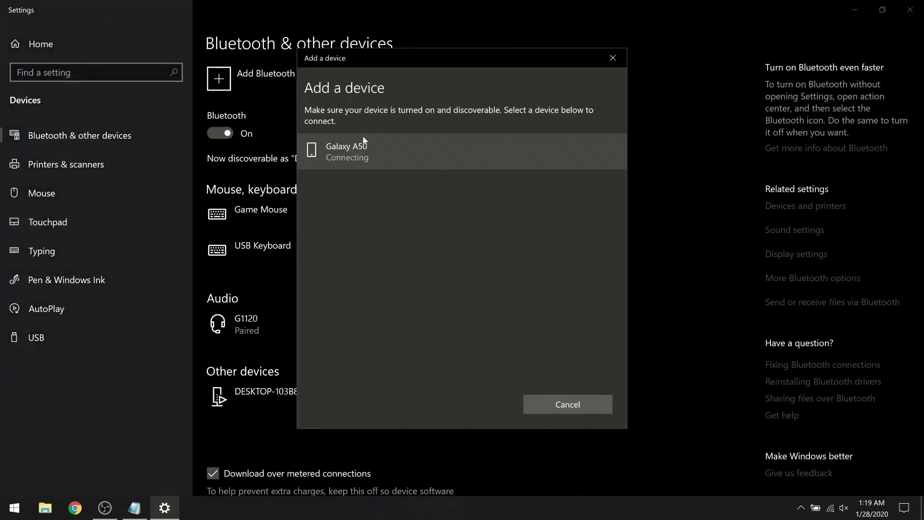
{"action": "left_click", "coordinate": [398, 220]}
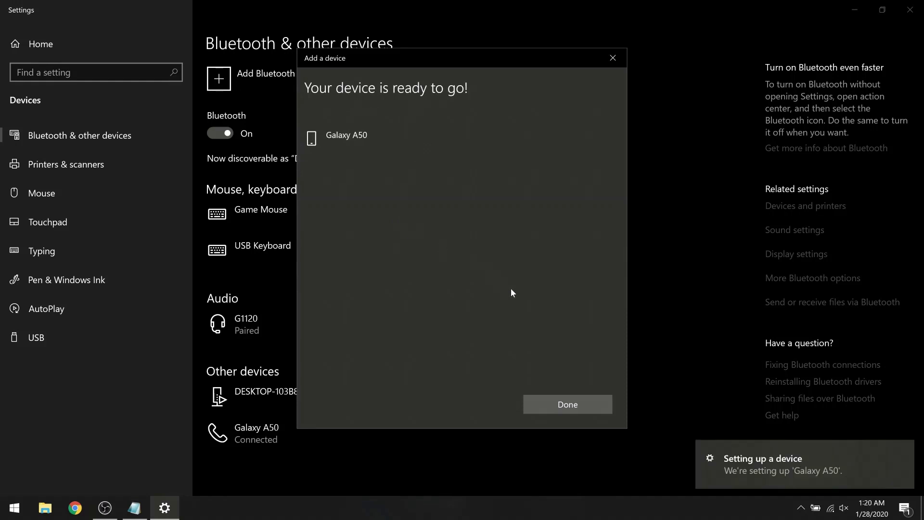
- Finish the device setup, put Settings away, and connect the Galaxy A50's stereo audio service to the PC's speaker
{"action": "left_click", "coordinate": [570, 409]}
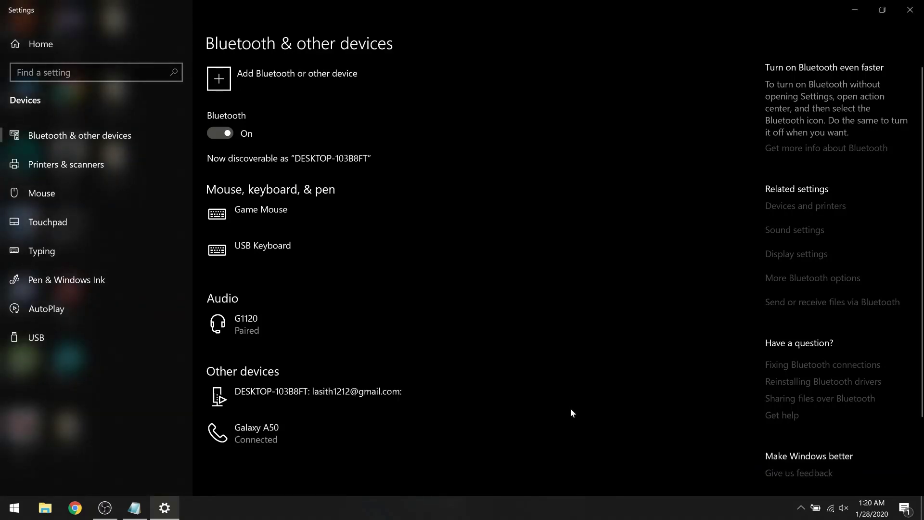
{"action": "left_click", "coordinate": [848, 10]}
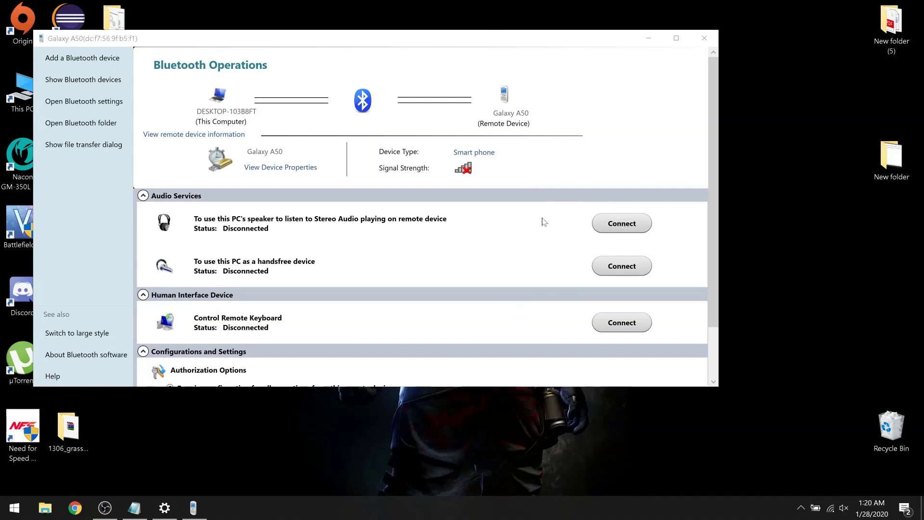
{"action": "left_click", "coordinate": [622, 224]}
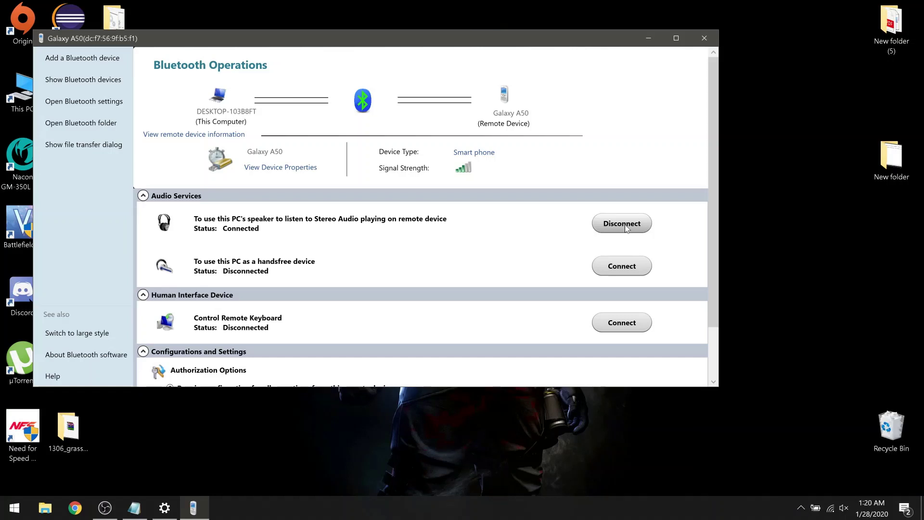
{"action": "left_click", "coordinate": [622, 224]}
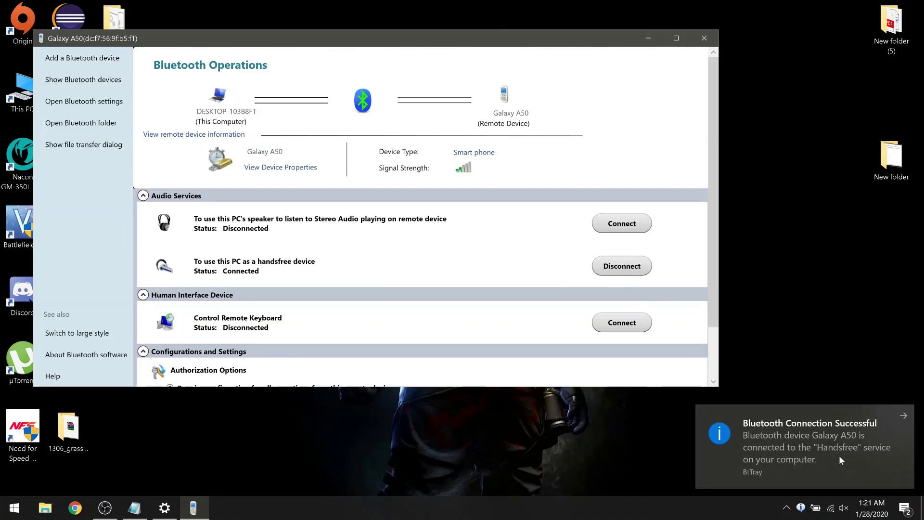
- Play the phone's music with the laptop's sound unmuted, and close the Galaxy A50 player window
{"action": "left_click", "coordinate": [465, 322]}
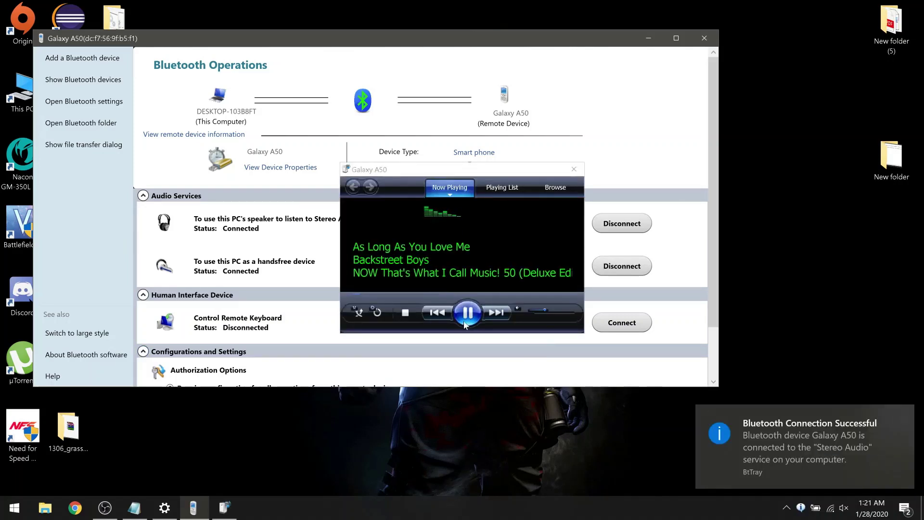
{"action": "left_click", "coordinate": [545, 312]}
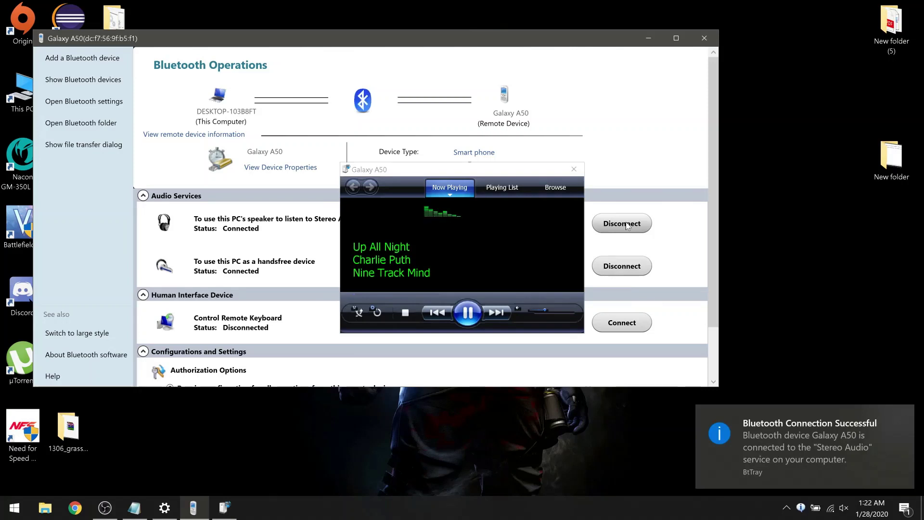
{"action": "key", "text": "XF86AudioMute"}
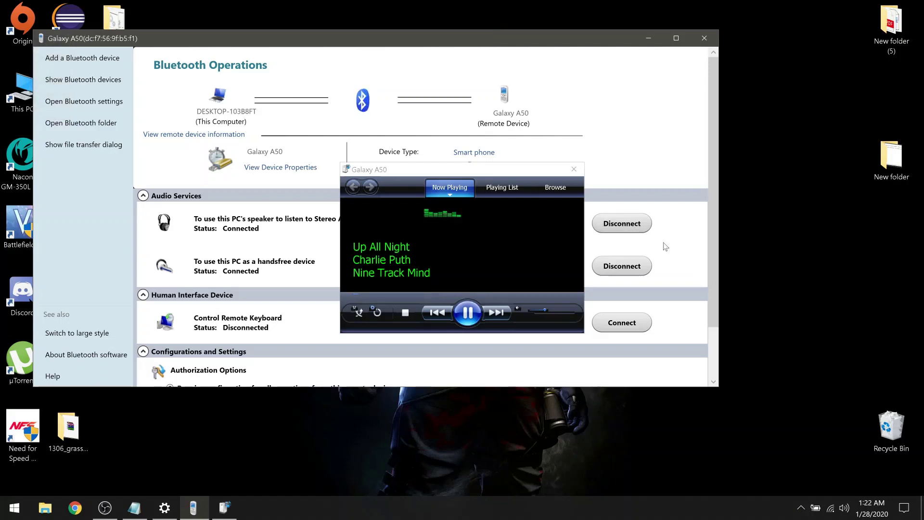
{"action": "left_click", "coordinate": [576, 172]}
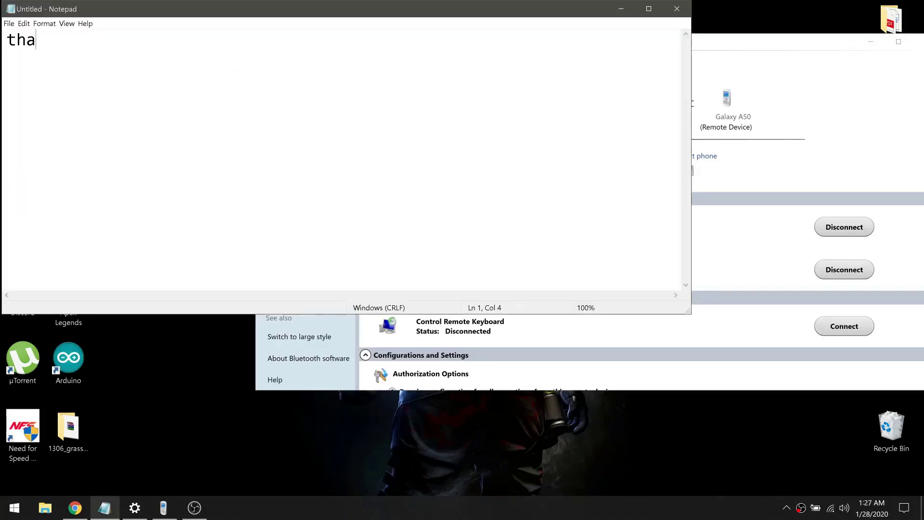
- Write the closing message "thanks for watching and subscribing my channel" in the Notepad note
{"action": "type", "text": "nks for waw"}
{"action": "key", "text": "BackSpace"}
{"action": "type", "text": "tching"}
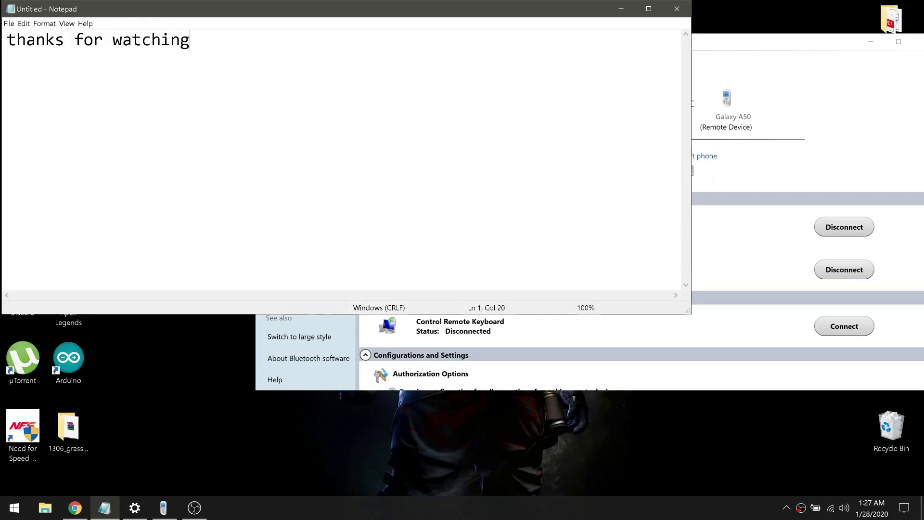
{"action": "type", "text": " and subscribing my channel"}
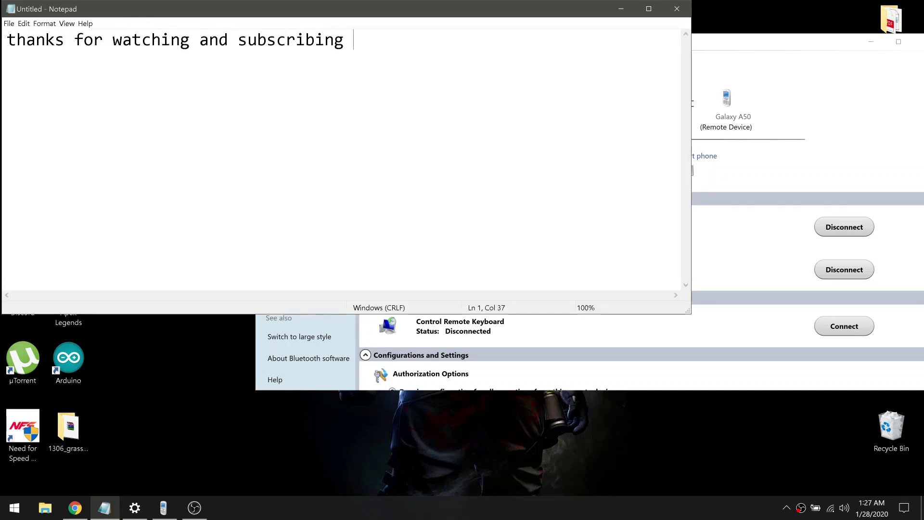